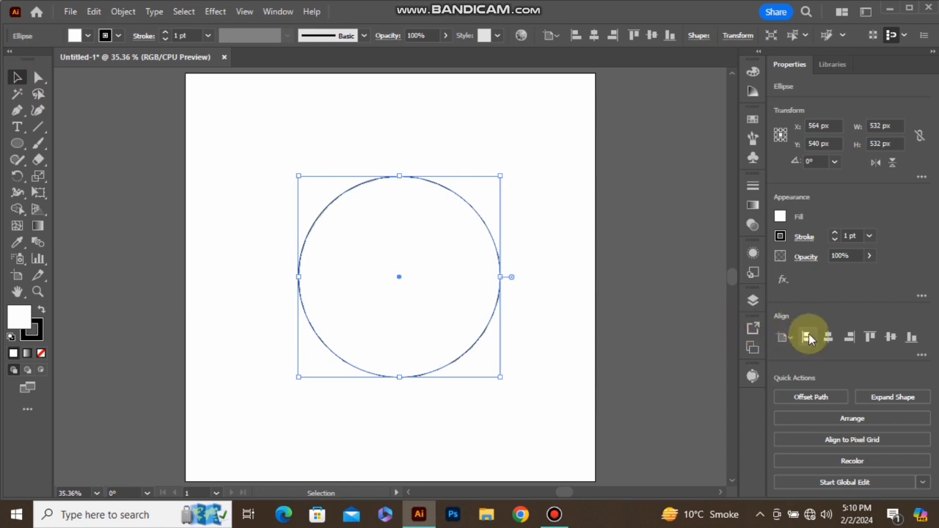
- Centre the circle horizontally on the artboard and remove its fill, keeping the black outline
left_click(828, 337)
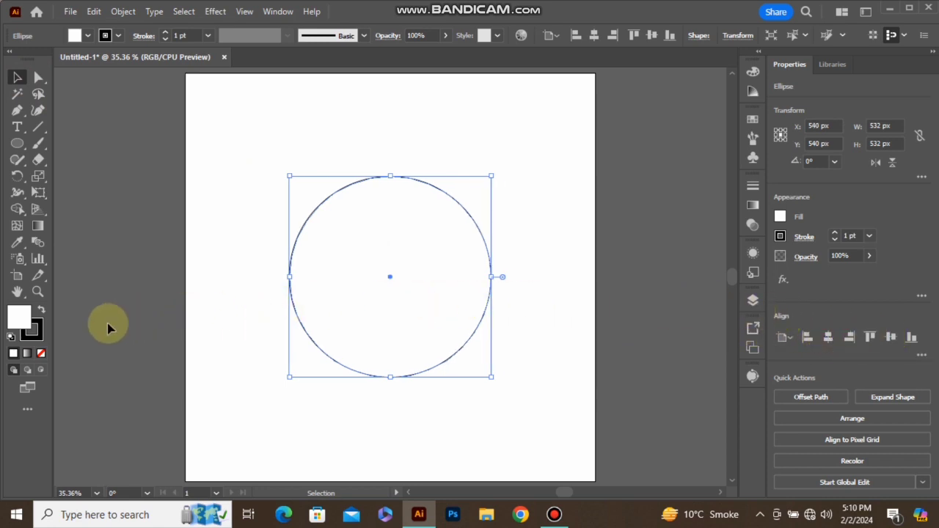
left_click(41, 354)
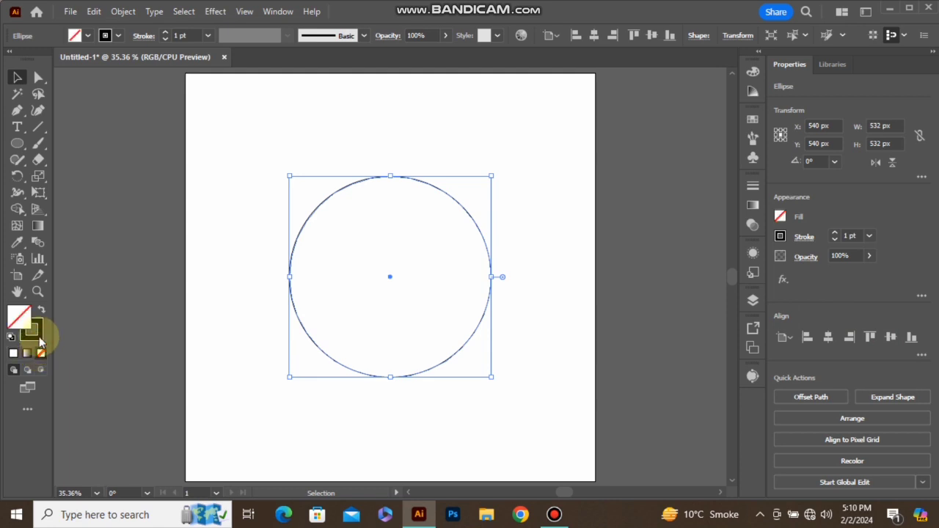
left_click(38, 336)
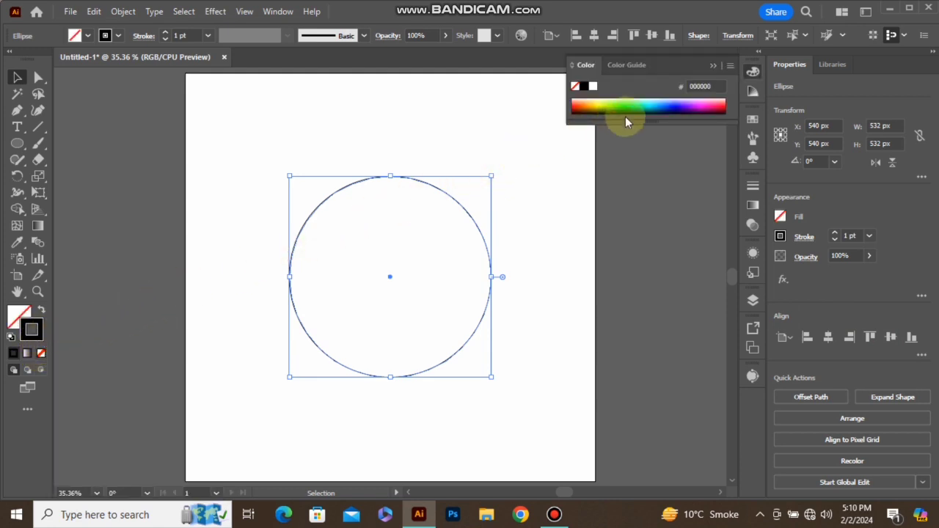
left_click(712, 65)
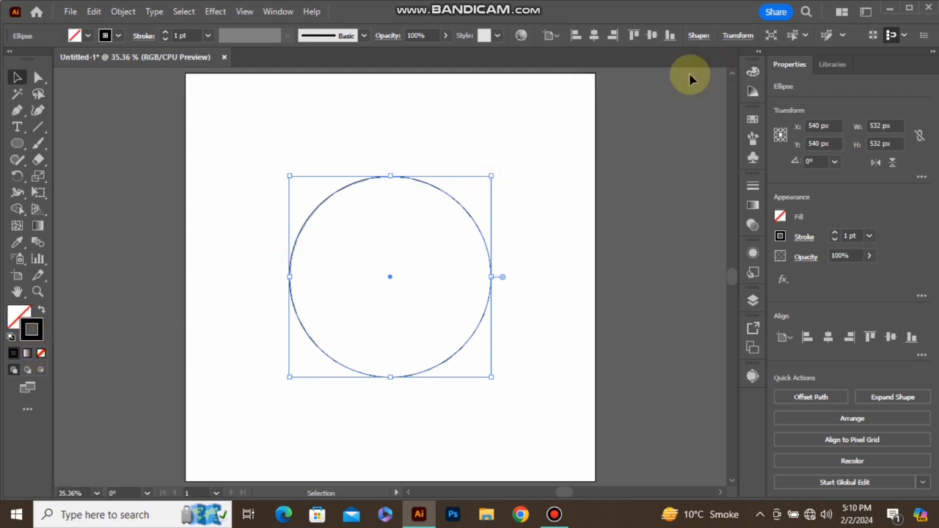
left_click(560, 178)
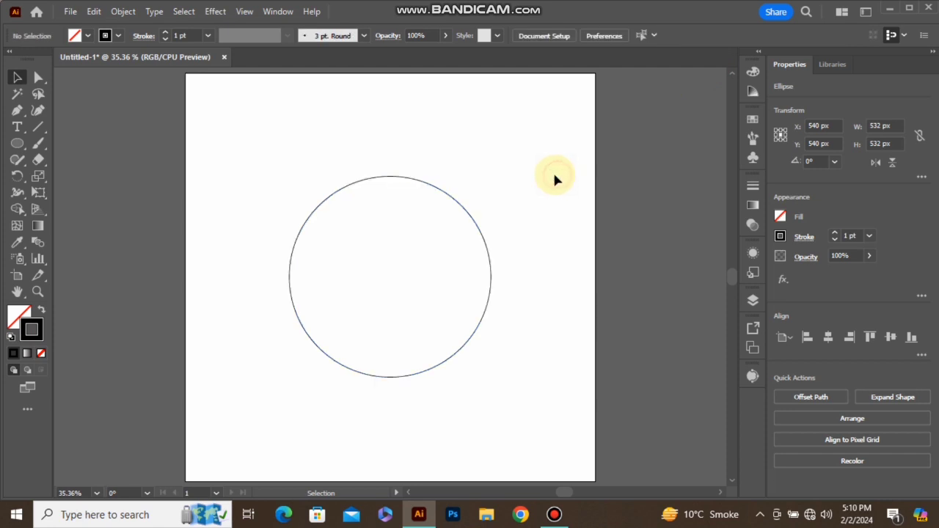
- Draw a vertical line about 960 px long touching the circle's left edge and place a copy touching its right edge
left_click(39, 126)
left_click_drag(289, 81, 311, 444)
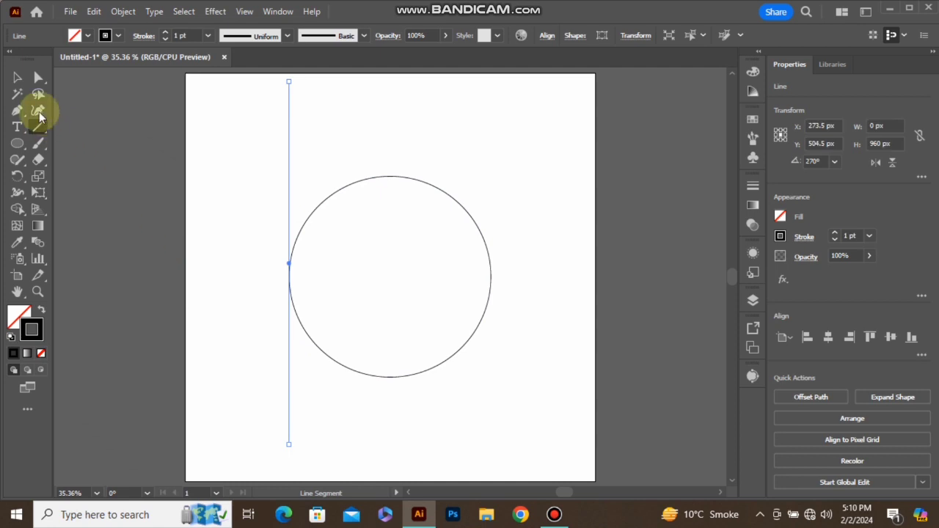
left_click(17, 77)
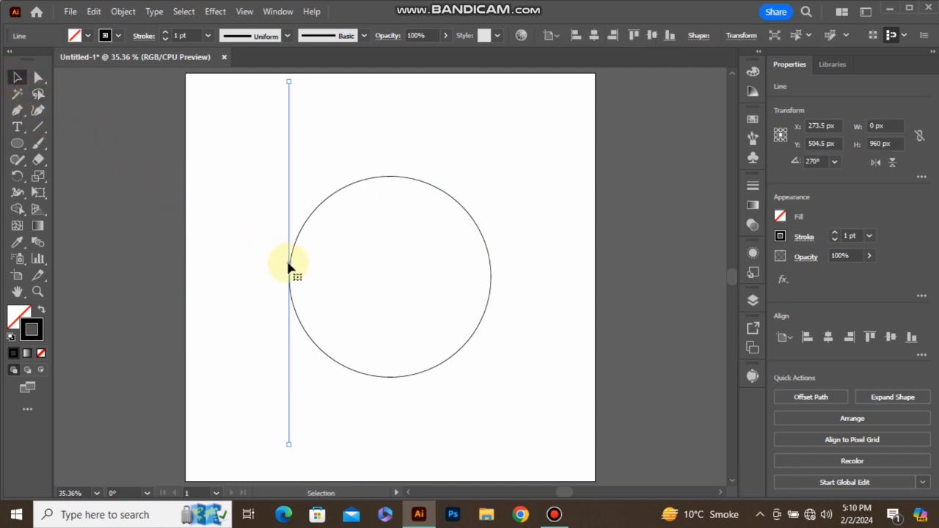
left_click_drag(311, 265, 491, 279)
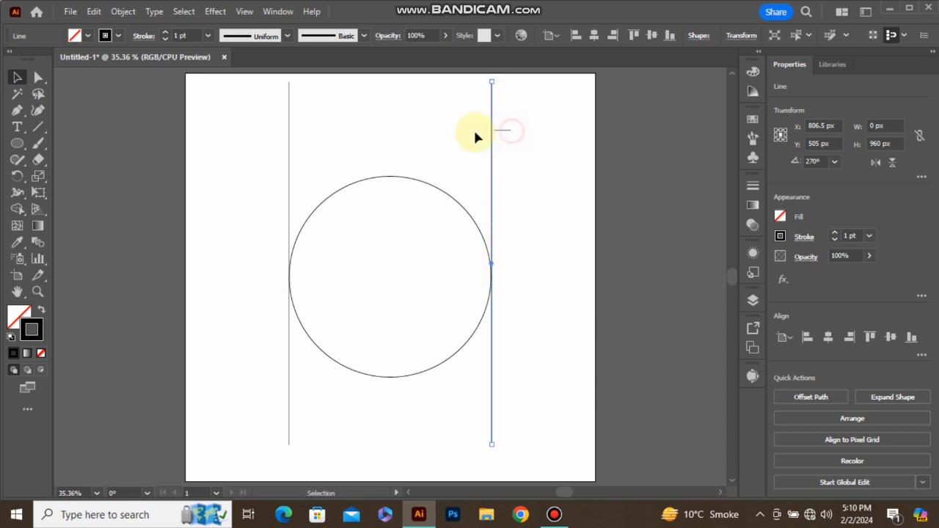
- Blend the two vertical lines on either side of the circle into each other
left_click_drag(308, 141, 267, 147)
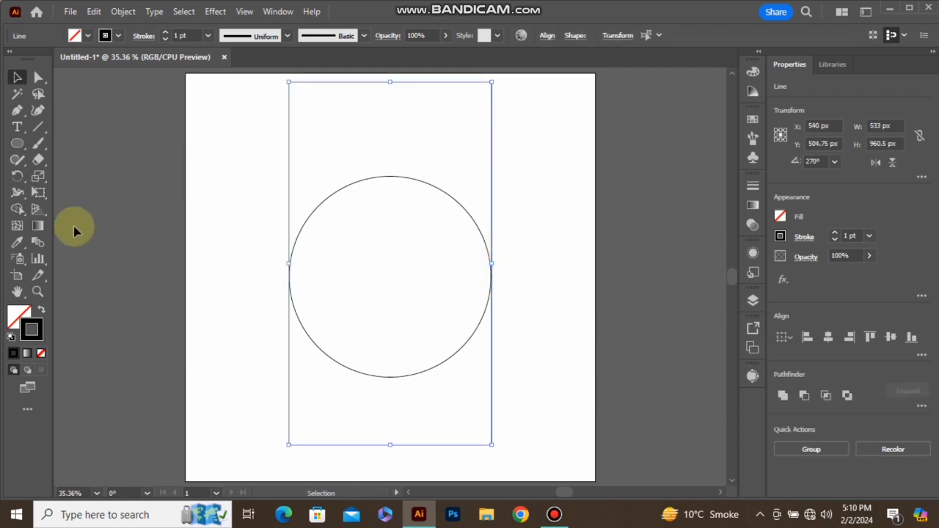
left_click(39, 244)
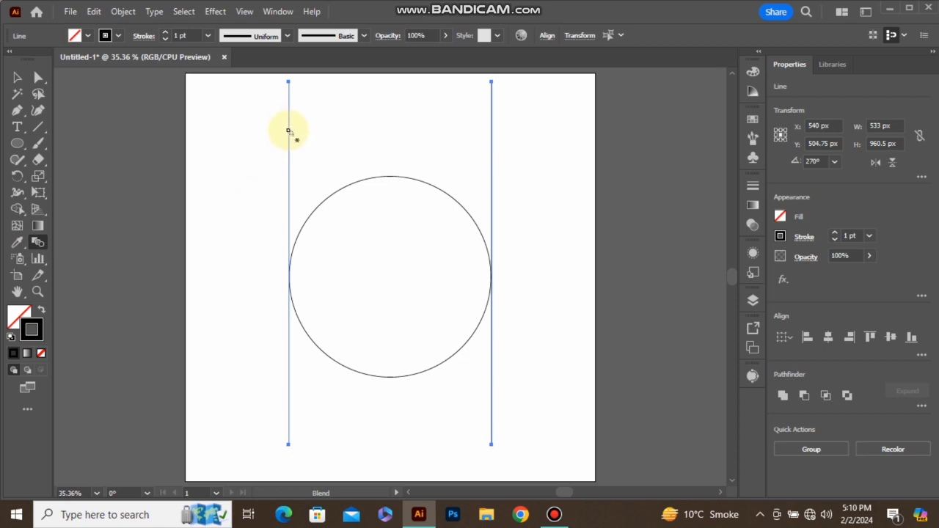
left_click(490, 127)
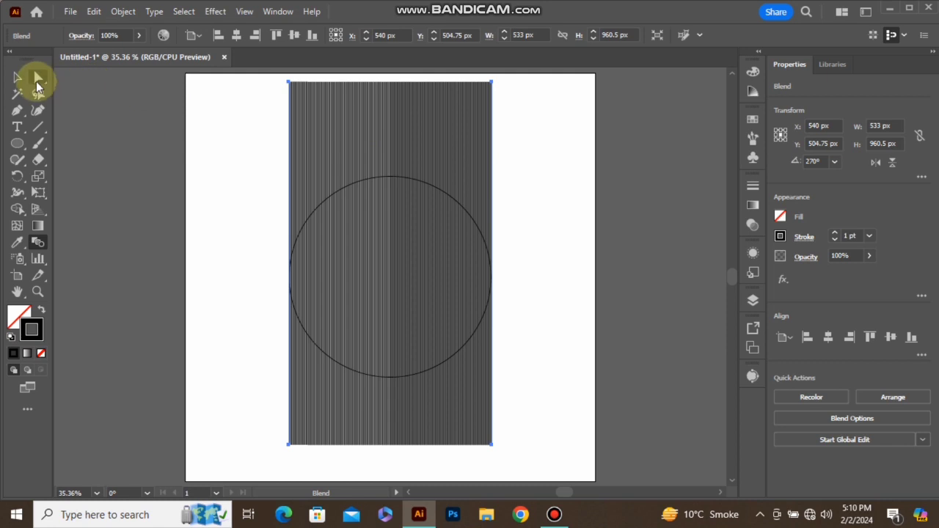
left_click(25, 81)
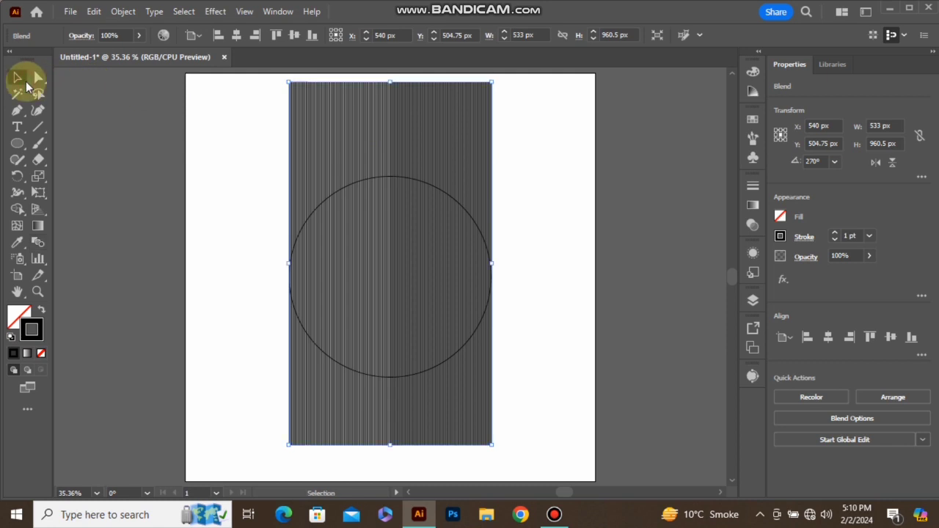
- Set the line blend's spacing to Specified Steps with a value of 10
left_click(122, 11)
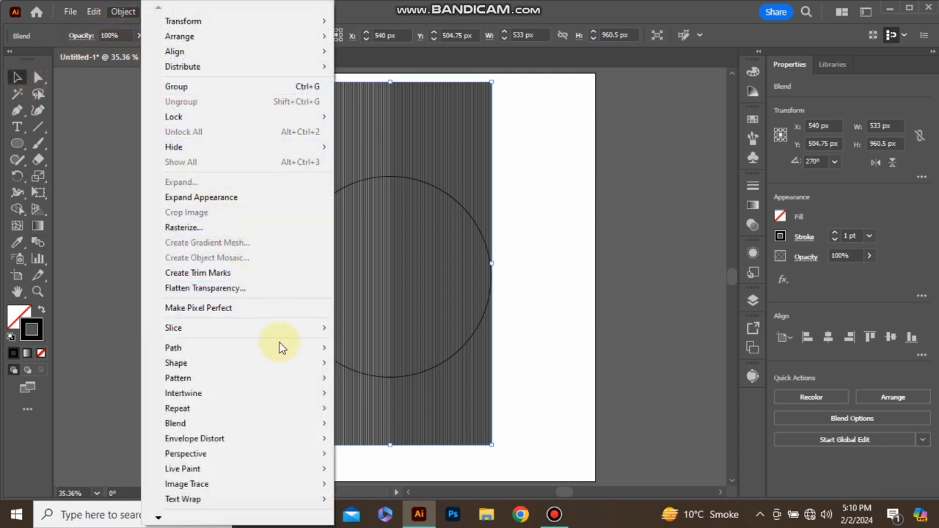
mouse_move(320, 426)
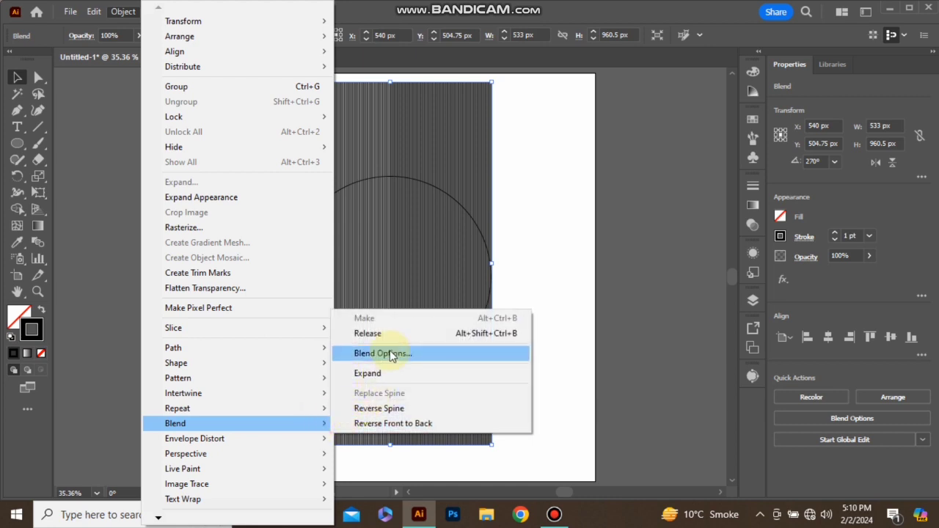
left_click(390, 354)
left_click(581, 208)
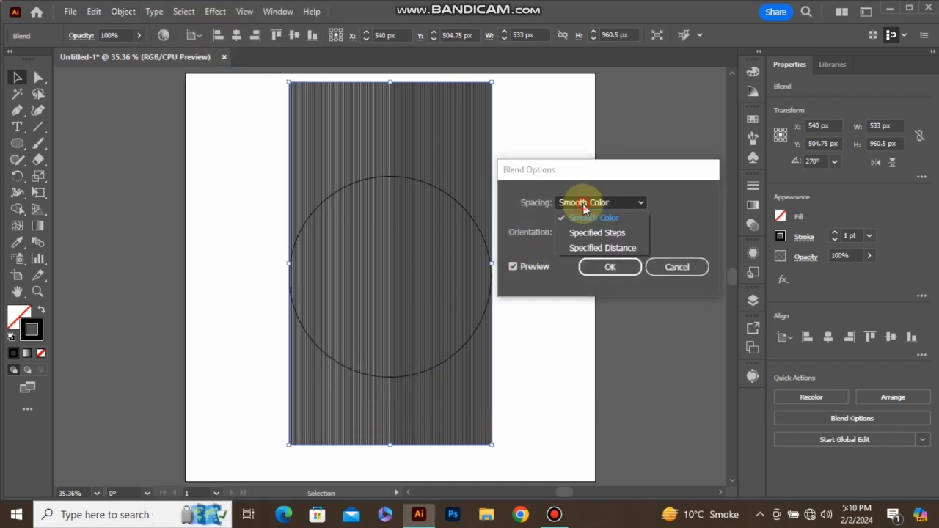
left_click(593, 232)
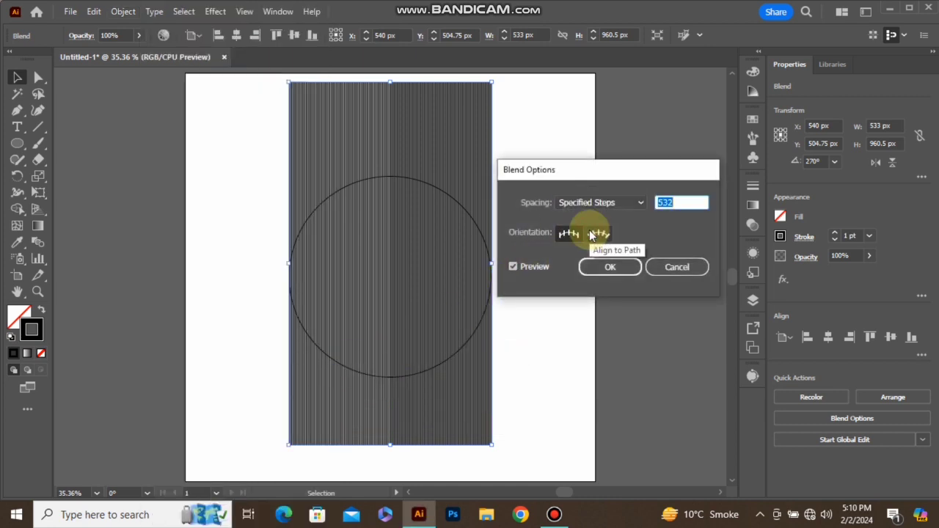
type("10")
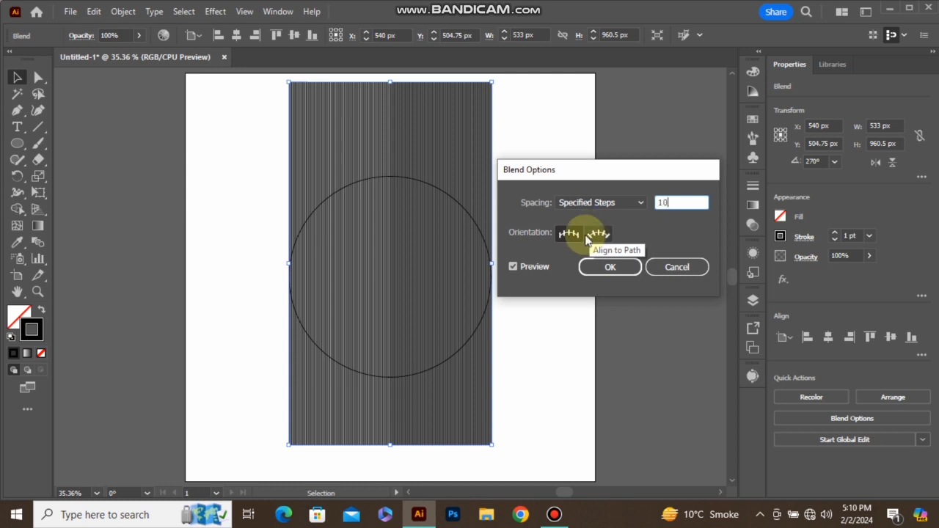
left_click(593, 269)
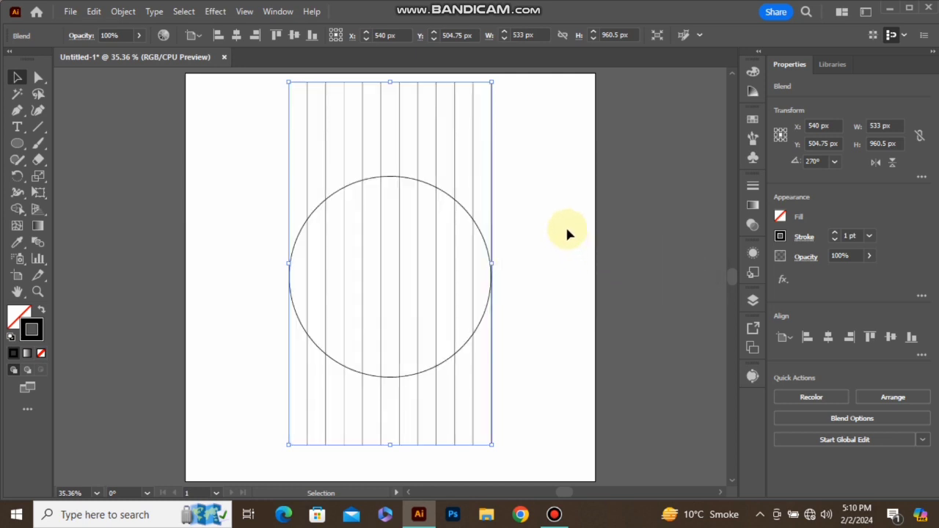
- Expand the blend's appearance, object, fill and stroke into separate lines, and centre the line group vertically on the artboard
left_click(536, 184)
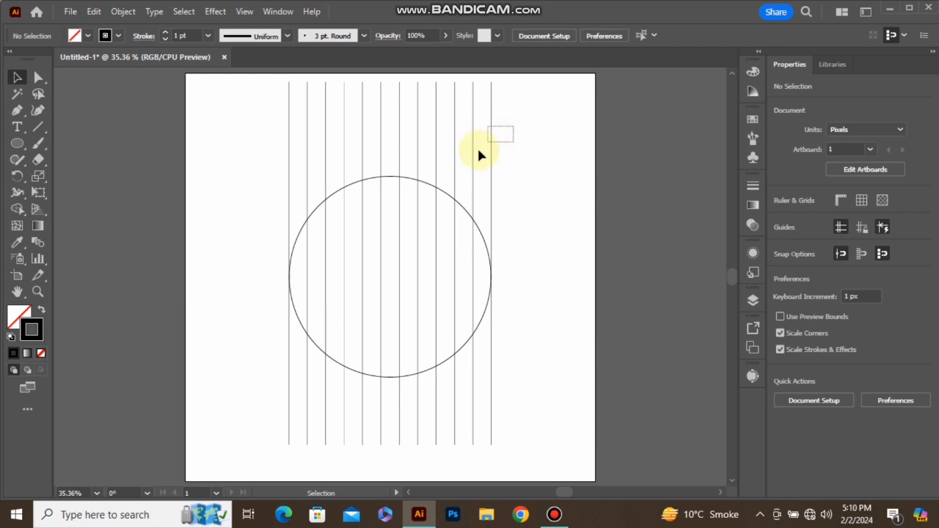
left_click_drag(478, 152, 467, 156)
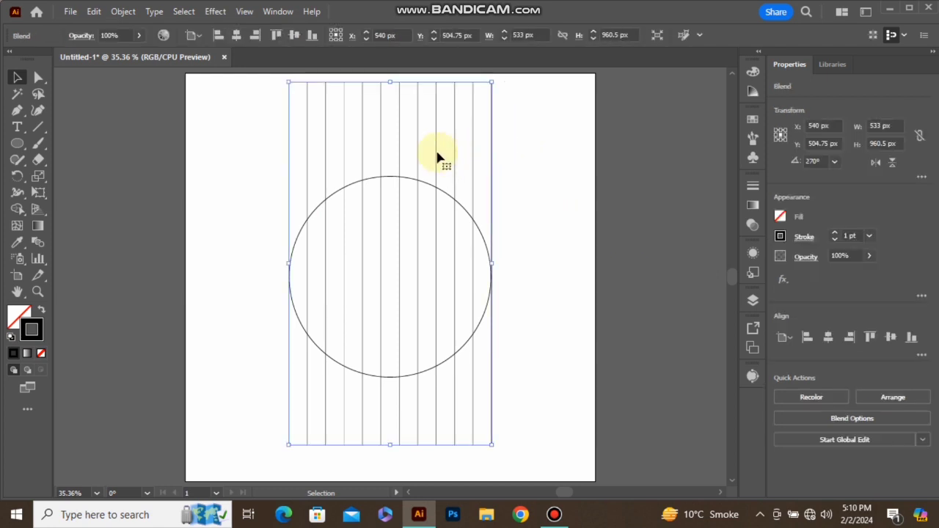
left_click(125, 12)
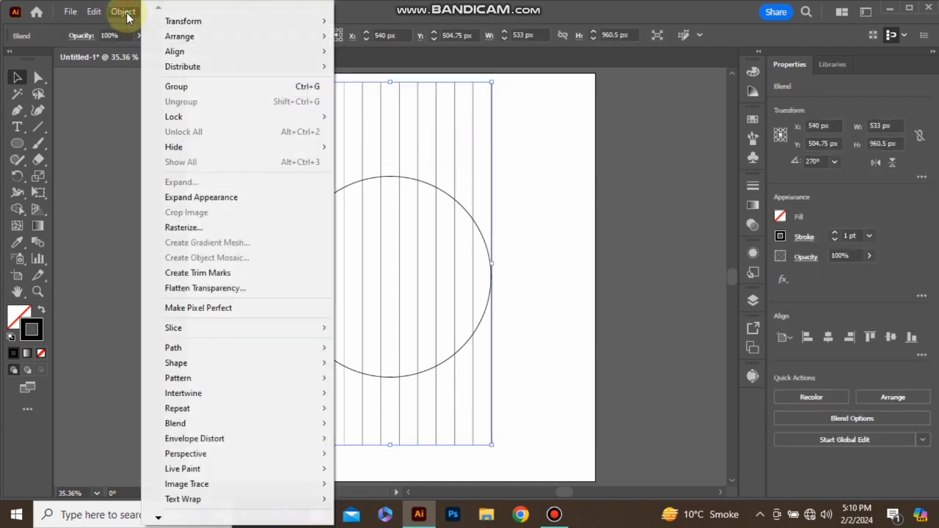
left_click(211, 199)
left_click(123, 12)
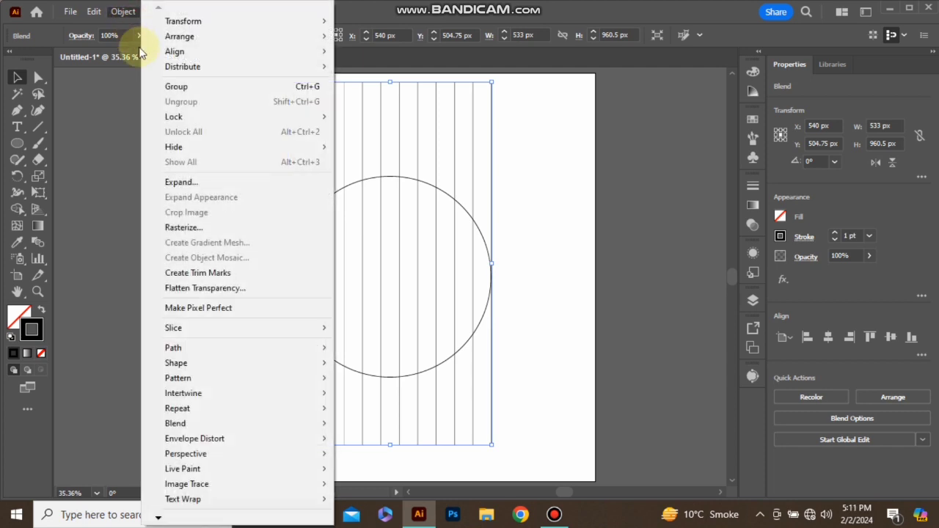
left_click(192, 179)
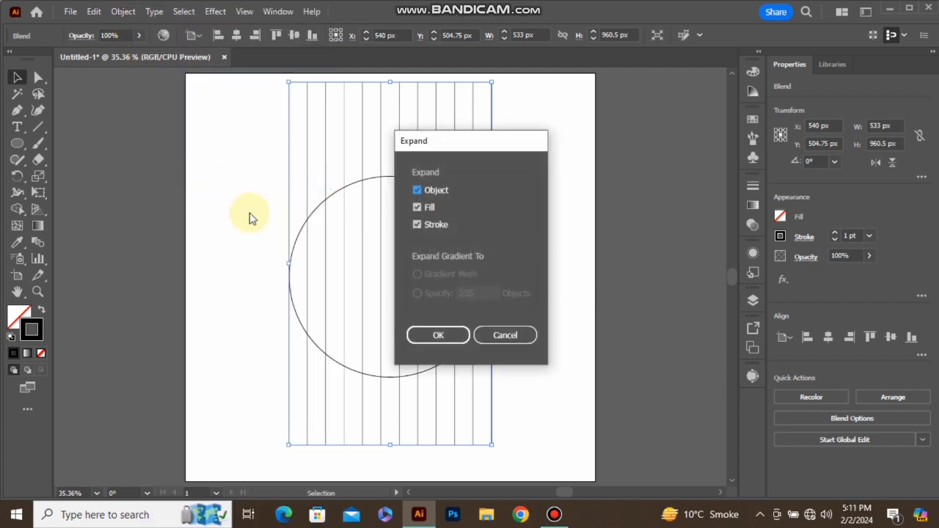
left_click(422, 334)
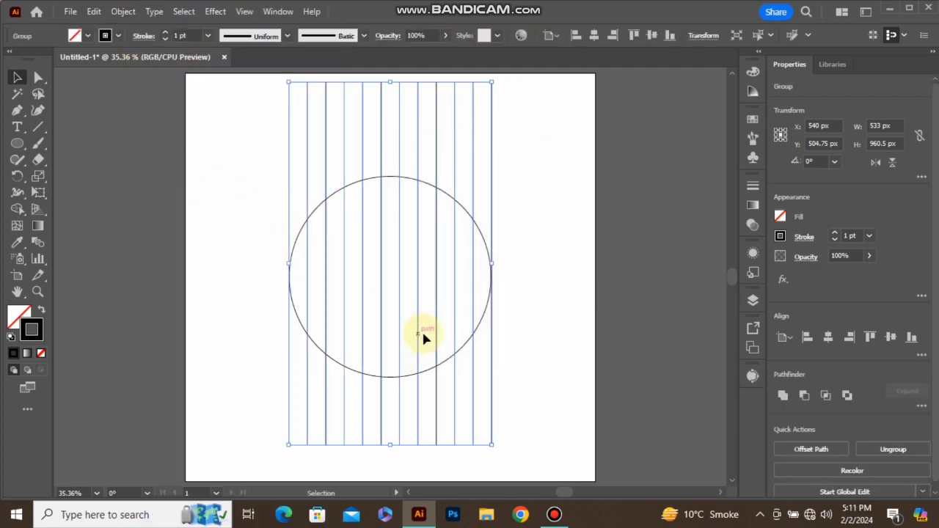
left_click(889, 337)
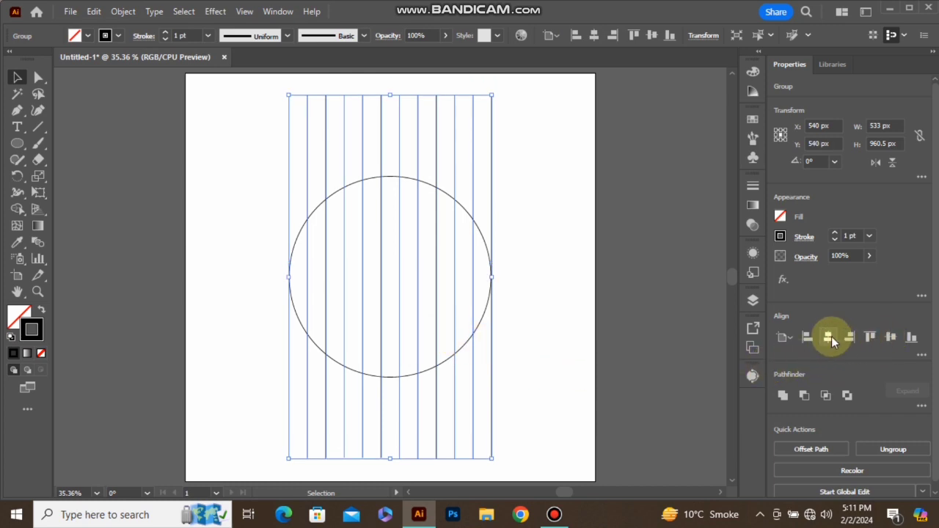
left_click(553, 189)
- Offset the circle's path inward by -47 px with miter joins to make a smaller concentric circle
left_click(484, 238)
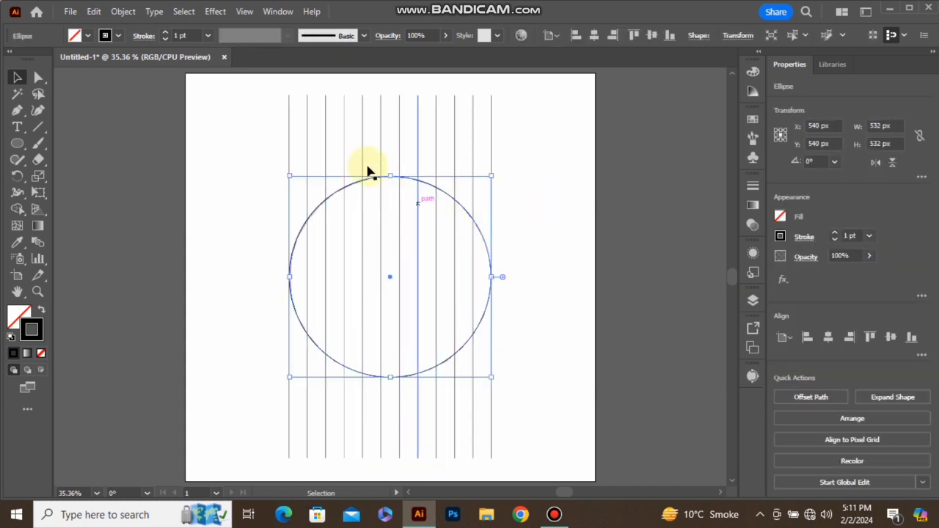
left_click(137, 13)
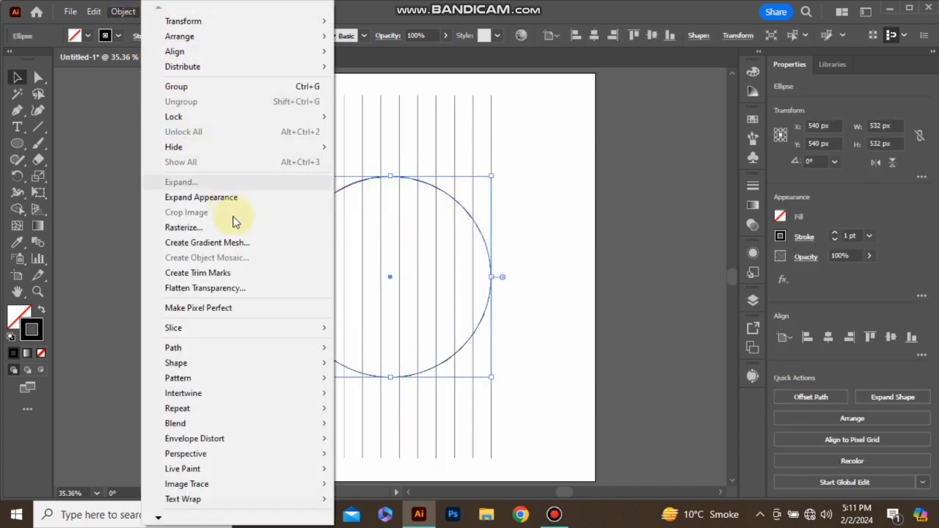
mouse_move(317, 351)
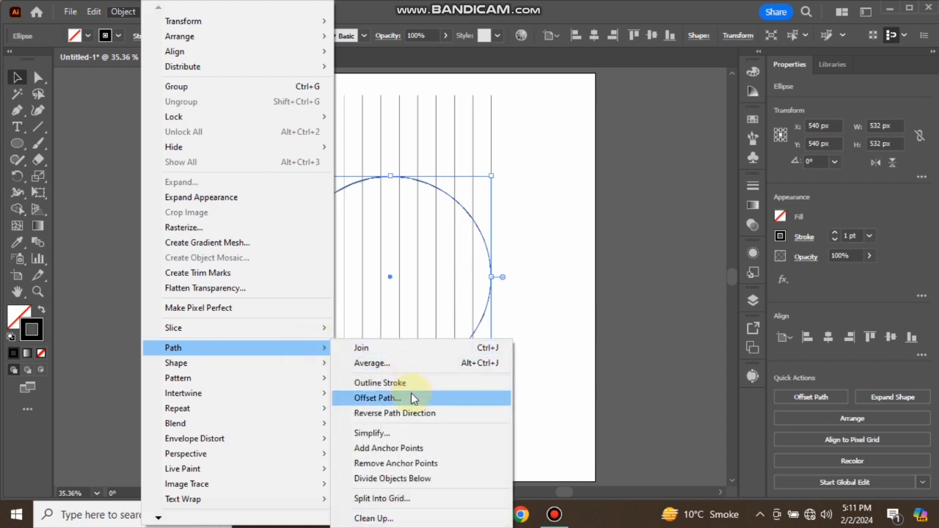
left_click(411, 397)
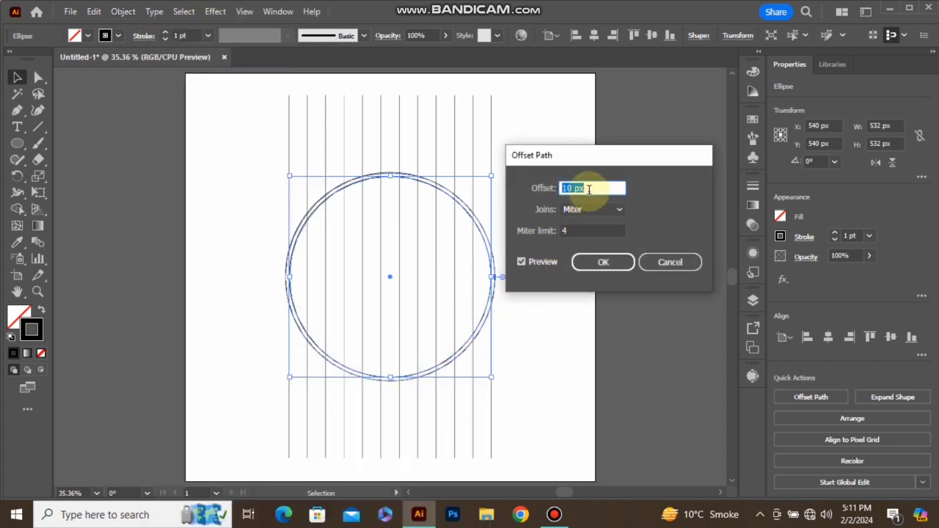
scroll(589, 190, "down", 20)
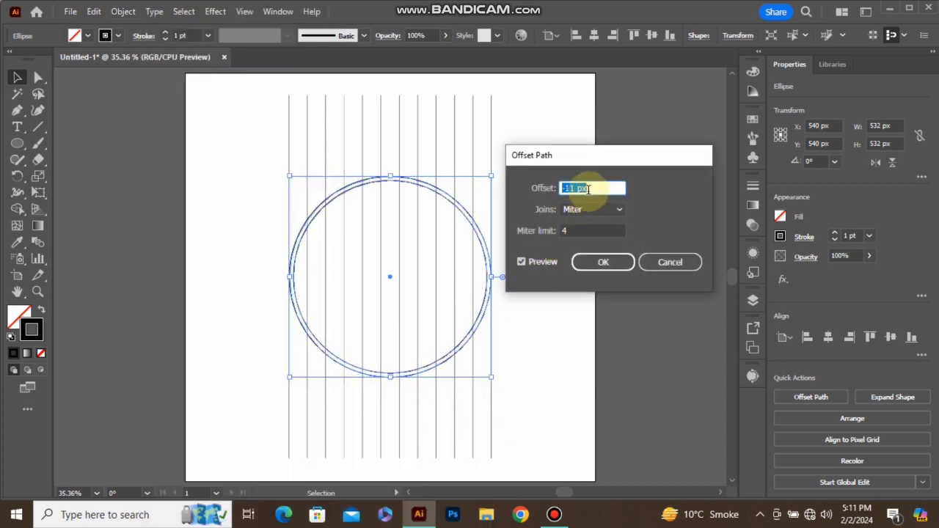
scroll(588, 189, "down", 20)
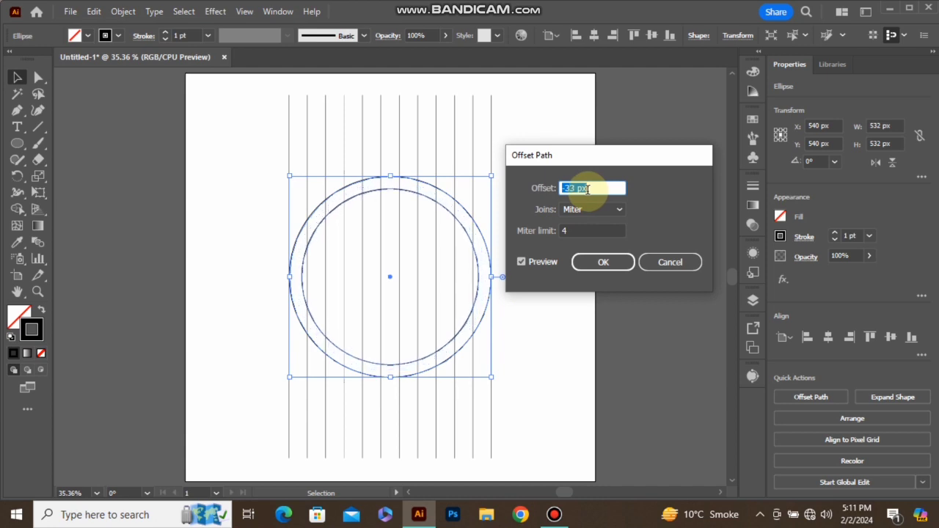
scroll(588, 189, "down", 13)
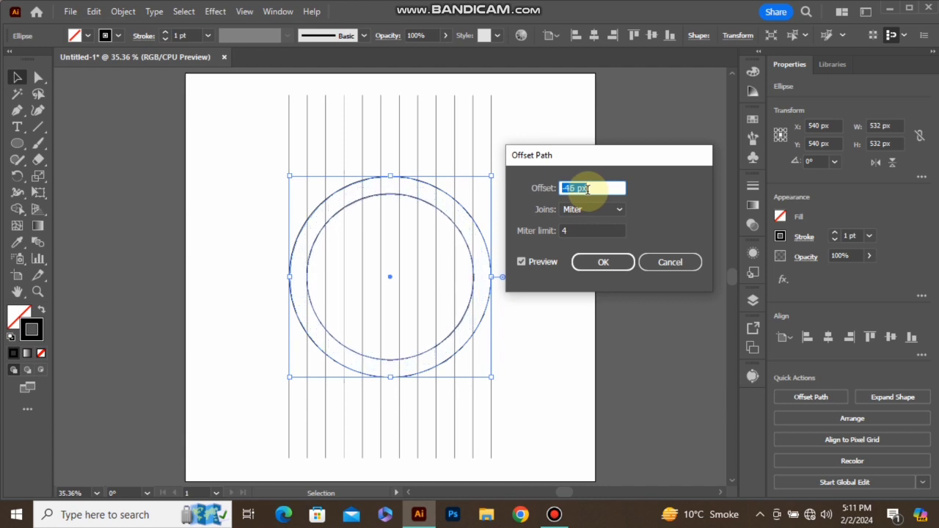
scroll(587, 190, "down", 1)
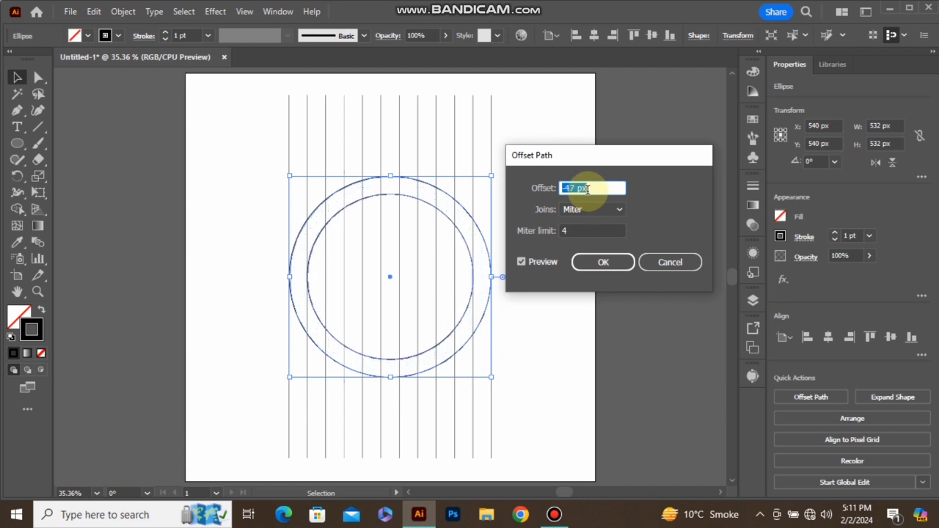
left_click(593, 260)
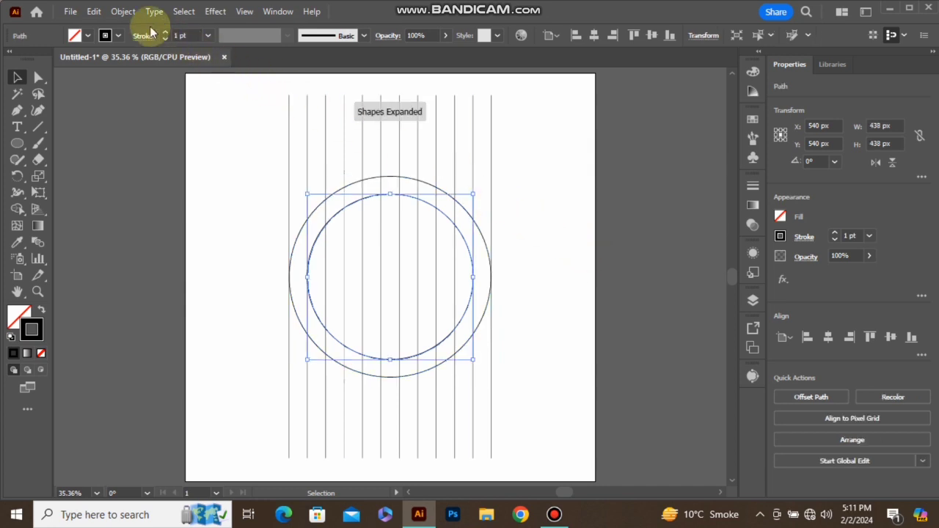
- Offset the selected inner circle's path inward with miter joins to make a concentric circle 342 px wide
left_click(123, 11)
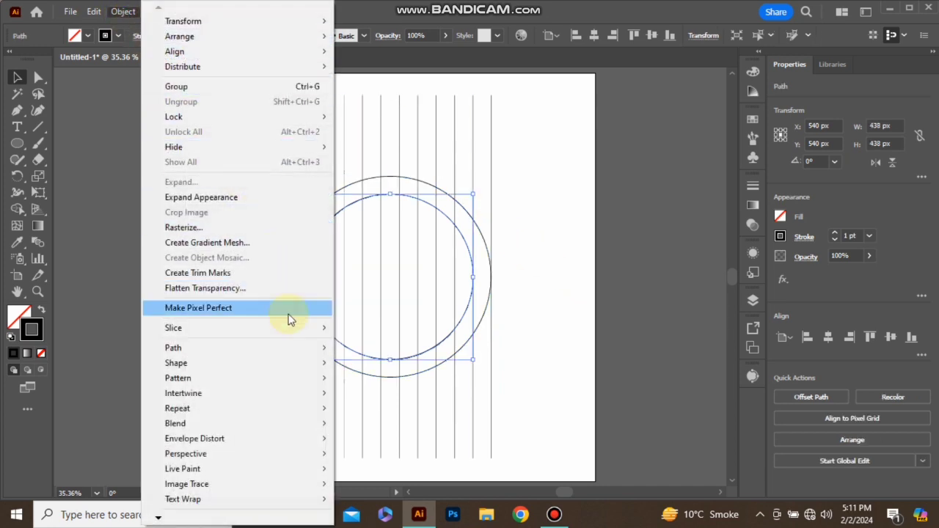
mouse_move(303, 349)
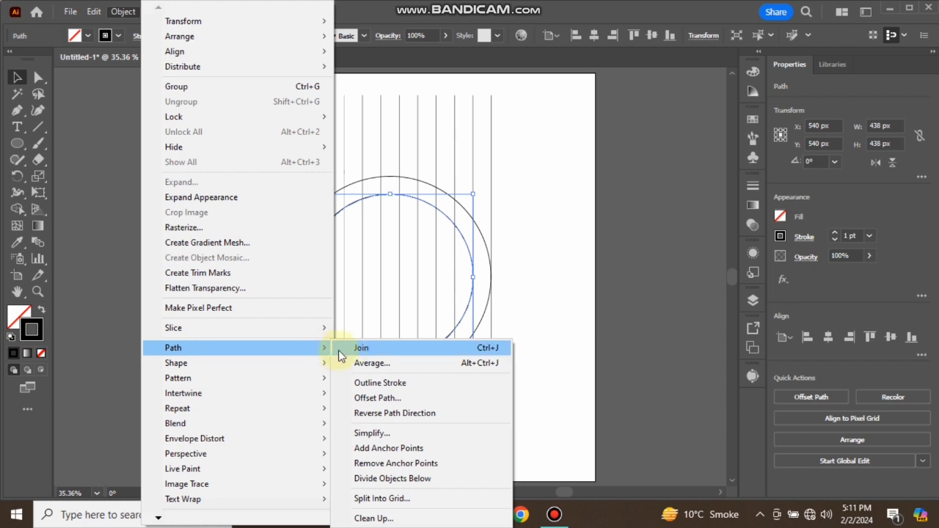
left_click(393, 398)
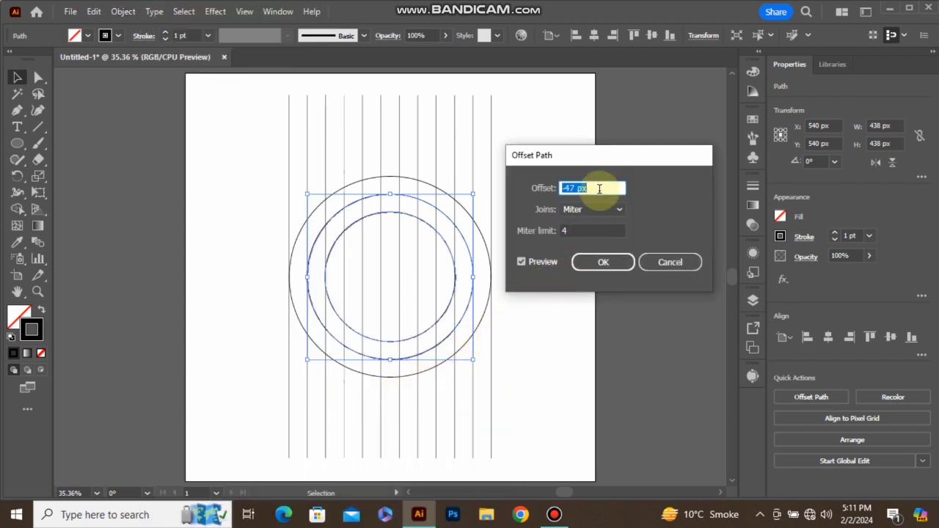
left_click(603, 263)
- Offset the 342 px circle's path inward by -49 px with miter joins
left_click(126, 12)
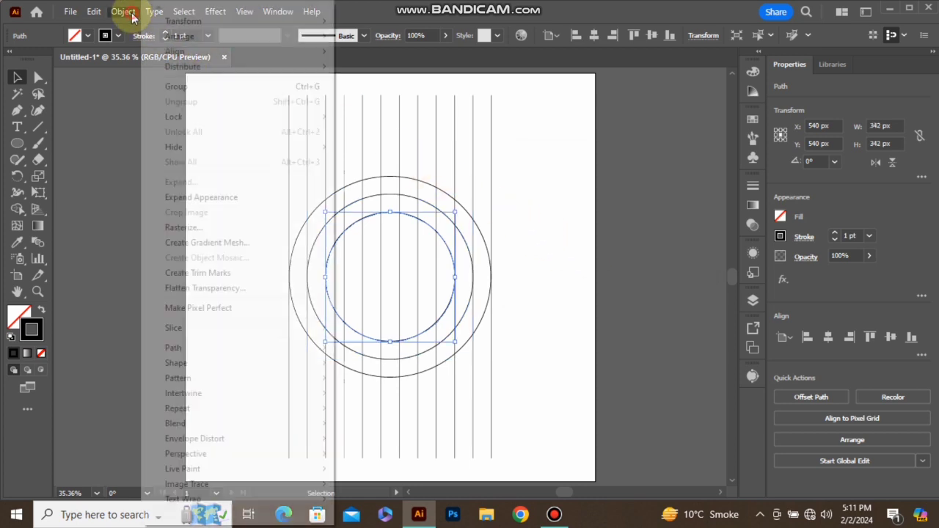
mouse_move(321, 349)
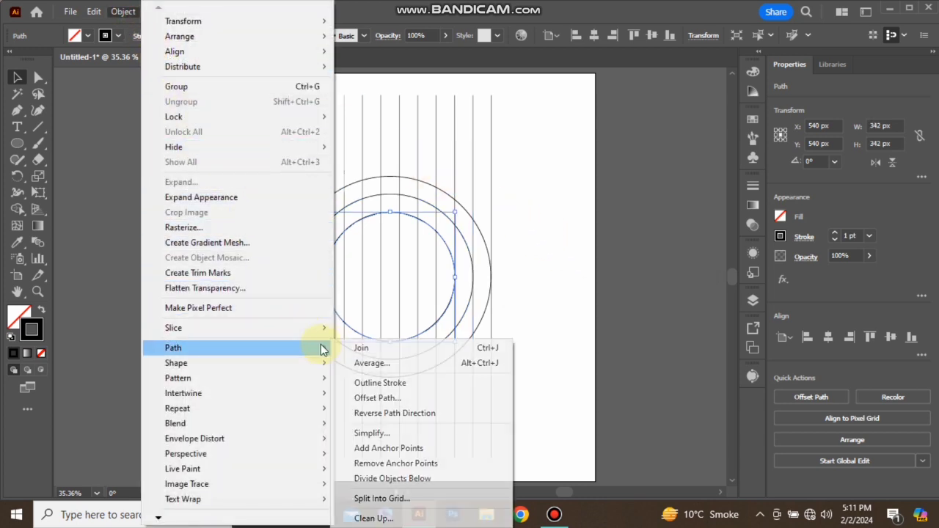
left_click(394, 397)
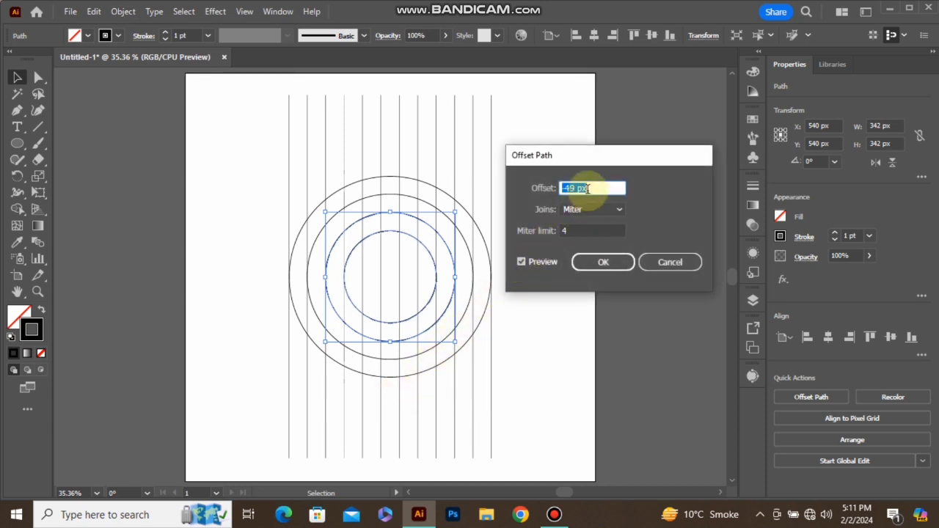
left_click(602, 263)
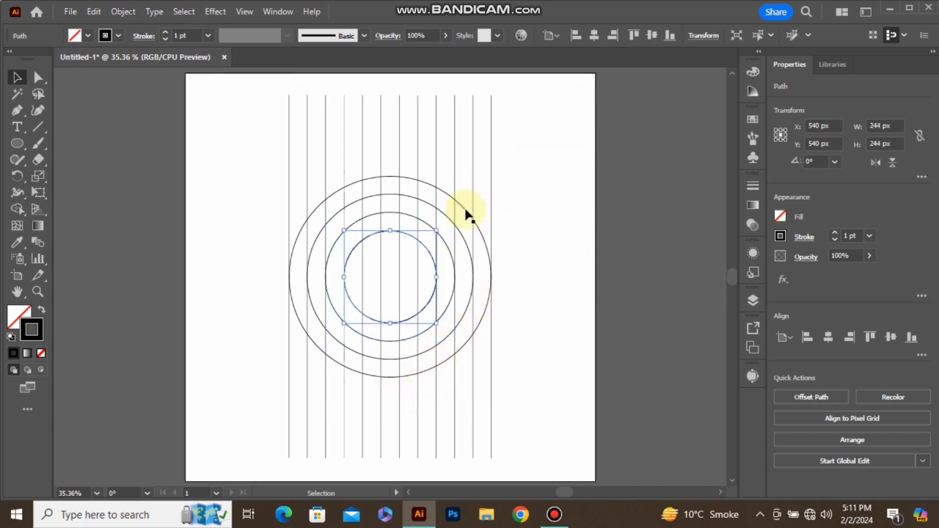
- Offset the 244 px circle's path inward by -49 px with miter joins to add a fifth concentric circle
left_click(125, 15)
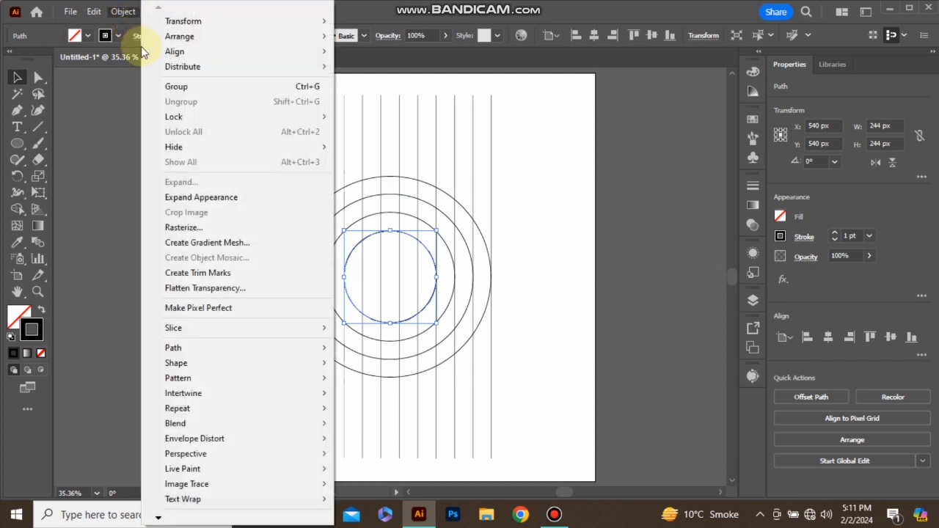
mouse_move(298, 348)
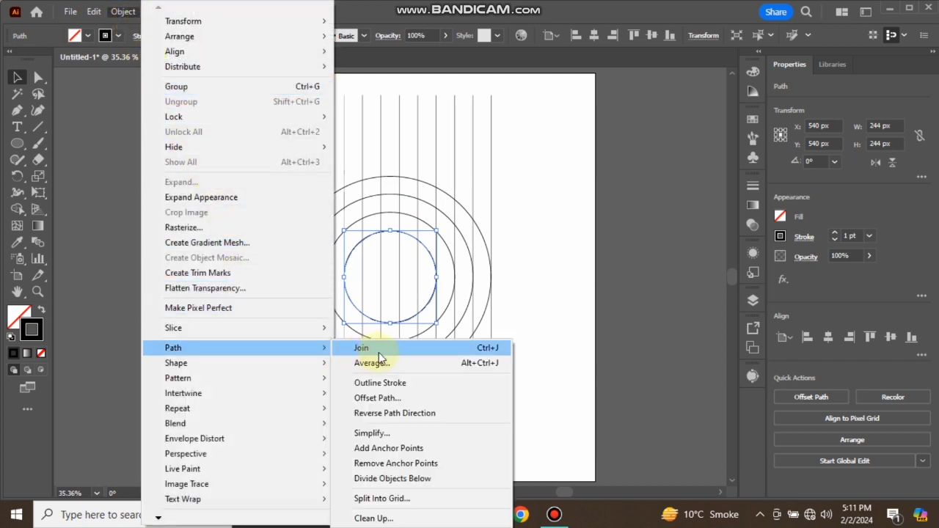
left_click(375, 398)
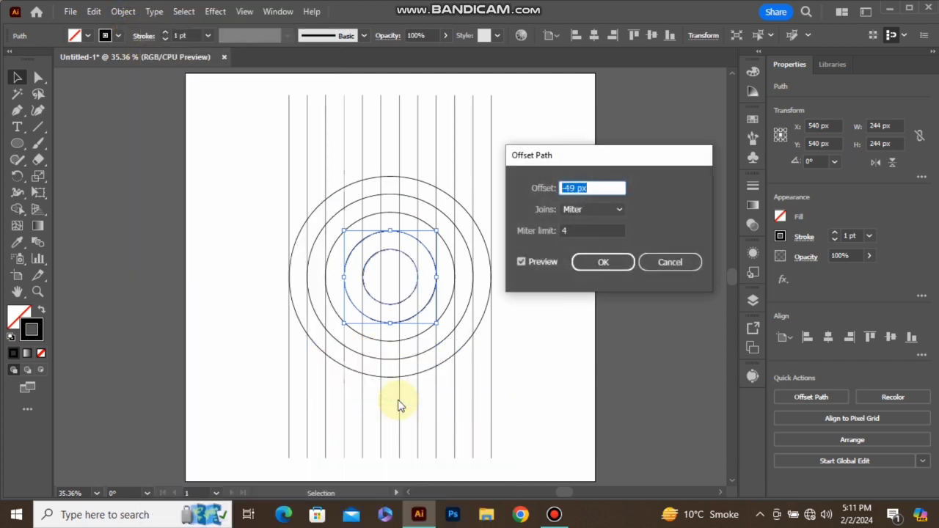
left_click(598, 263)
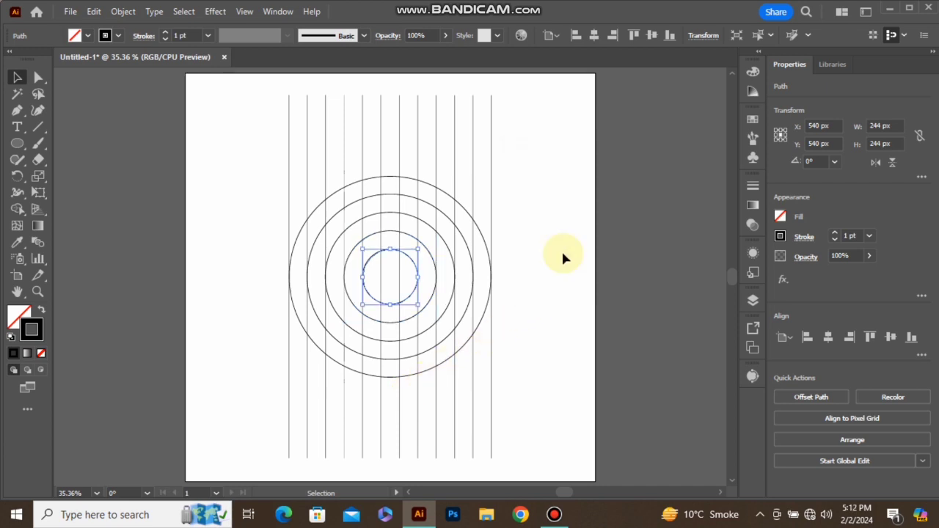
- Offset the 146 px circle's path inward by -48 px with miter joins to add the smallest central circle
left_click(122, 15)
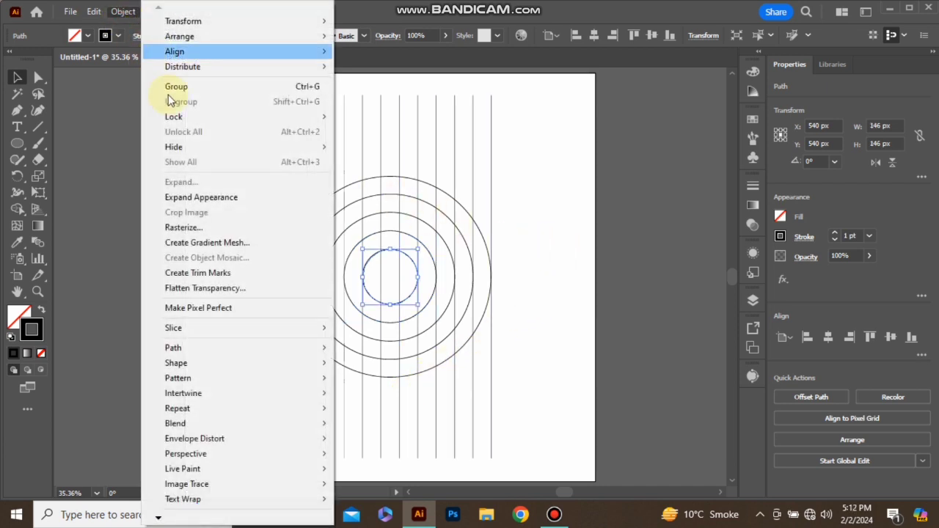
mouse_move(293, 351)
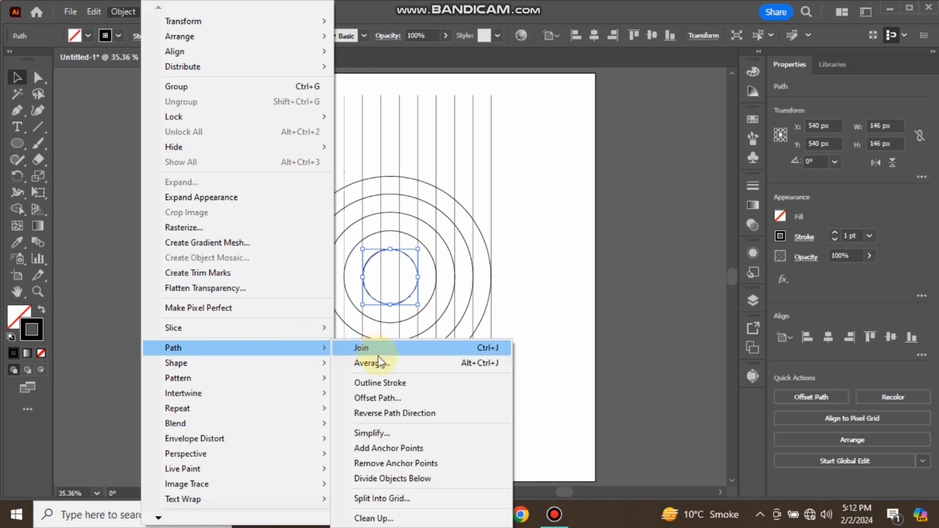
left_click(394, 398)
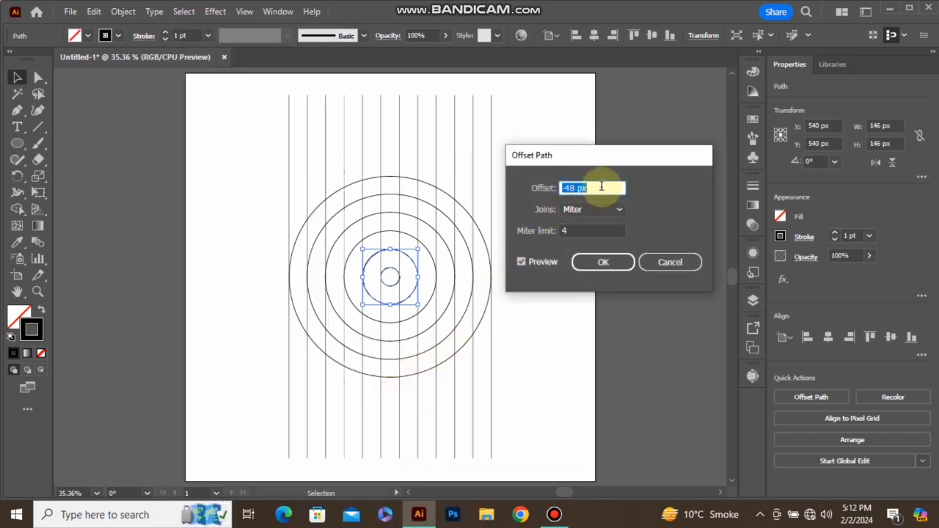
left_click(600, 262)
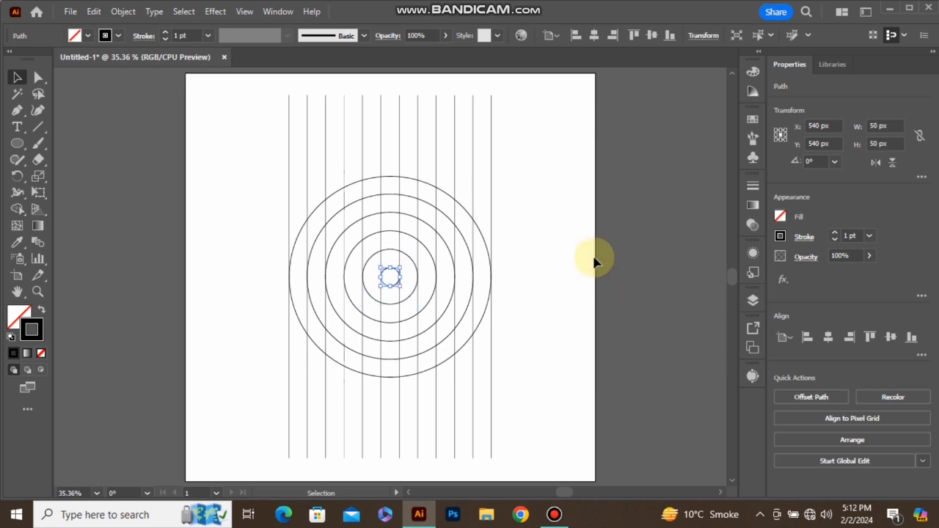
- Select all lines and circles and use Shape Builder to merge the outer and third-ring left bands, joined at the bottom, into a black shape
left_click(515, 201)
left_click_drag(516, 205, 370, 299)
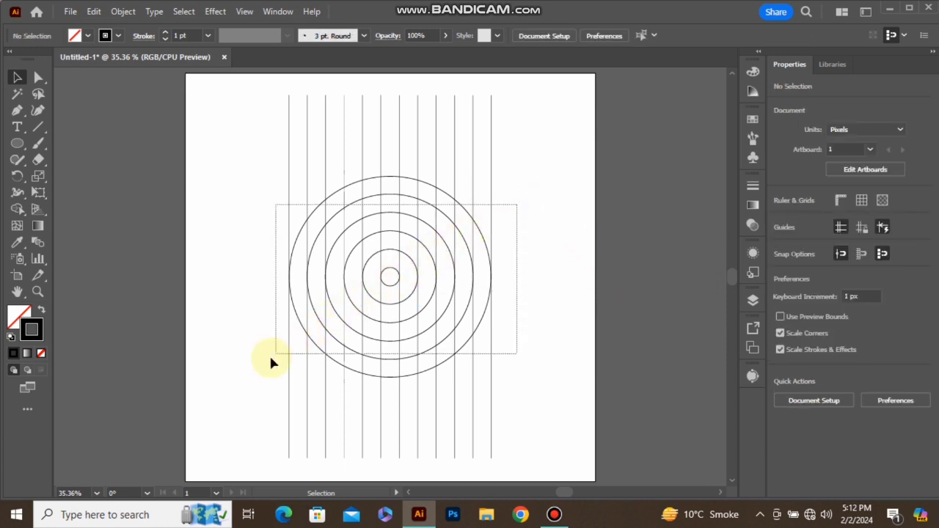
left_click_drag(269, 353, 267, 356)
left_click(17, 209)
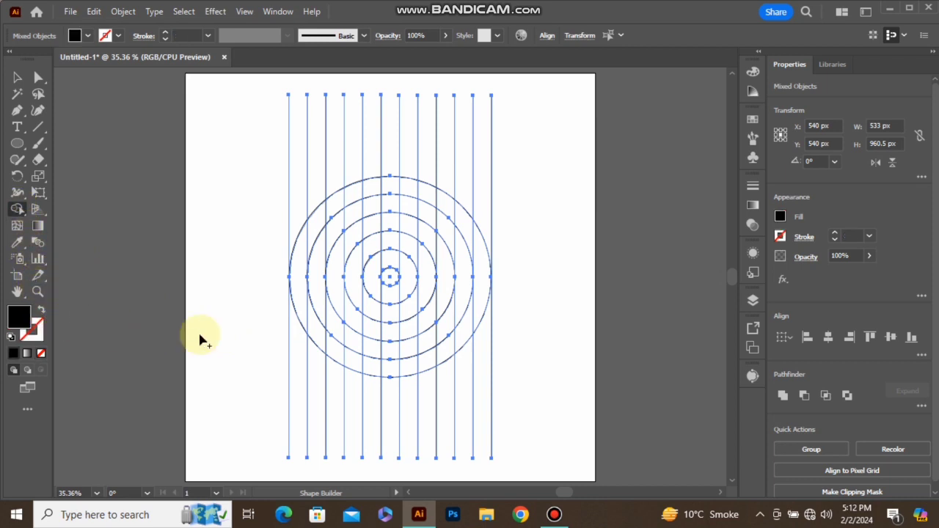
scroll(334, 303, "up", 1)
scroll(339, 290, "up", 1)
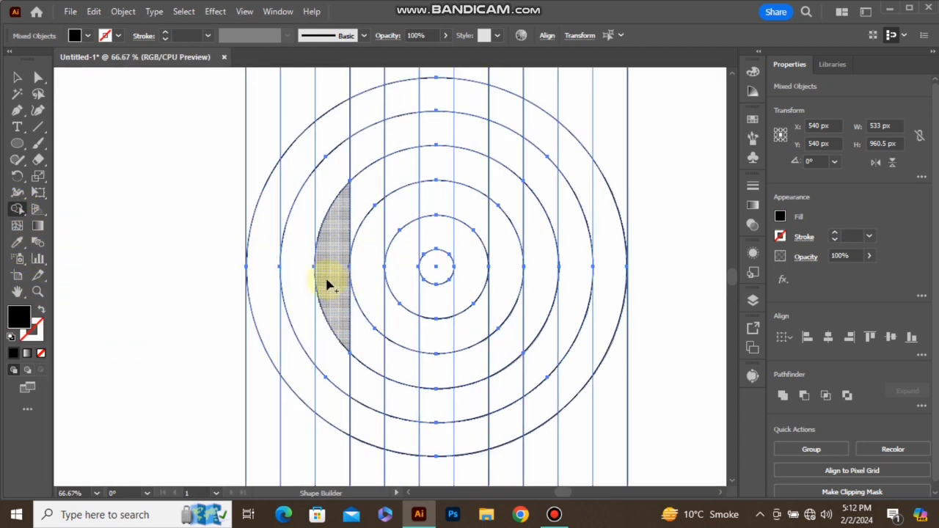
mouse_move(273, 327)
left_mouse_down()
mouse_move(390, 431)
mouse_move(450, 440)
mouse_move(464, 430)
mouse_move(463, 374)
mouse_move(372, 347)
mouse_move(331, 293)
left_mouse_up()
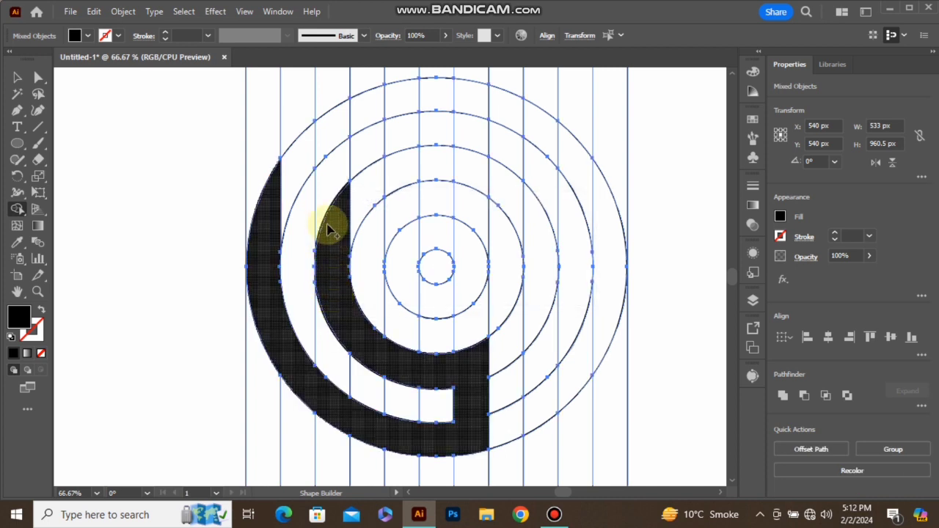
- Extend the inner left band over the top into a central U, then across to a right column merging into the outer right arc
mouse_move(330, 230)
left_mouse_down()
mouse_move(337, 146)
mouse_move(395, 106)
mouse_move(404, 129)
mouse_move(401, 262)
mouse_move(442, 307)
mouse_move(465, 288)
mouse_move(466, 105)
mouse_move(516, 117)
mouse_move(537, 150)
mouse_move(545, 395)
mouse_move(575, 375)
mouse_move(598, 308)
left_mouse_up()
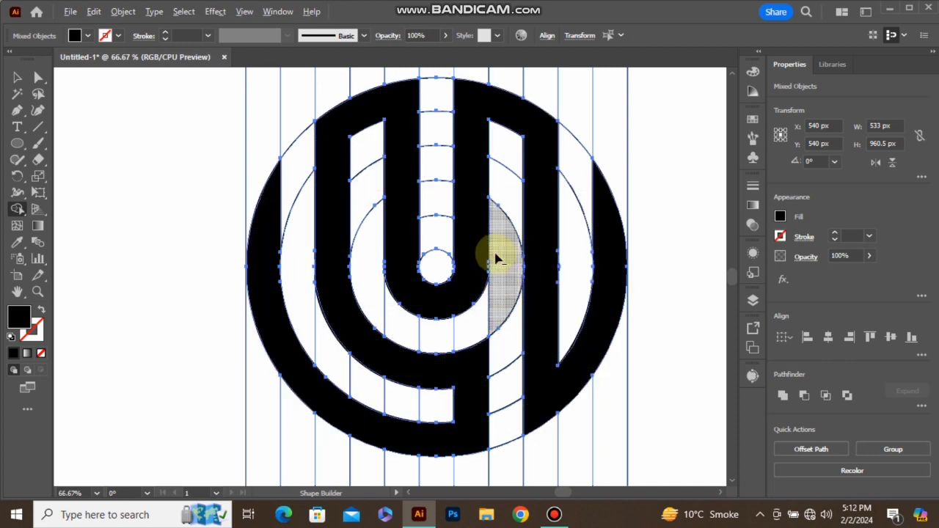
scroll(536, 283, "up", 3)
scroll(535, 282, "up", 3)
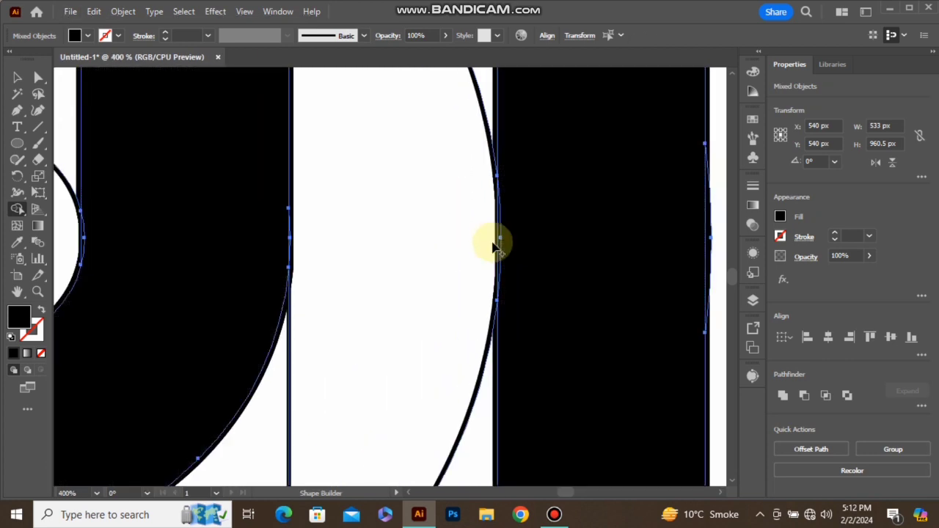
scroll(501, 244, "up", 3)
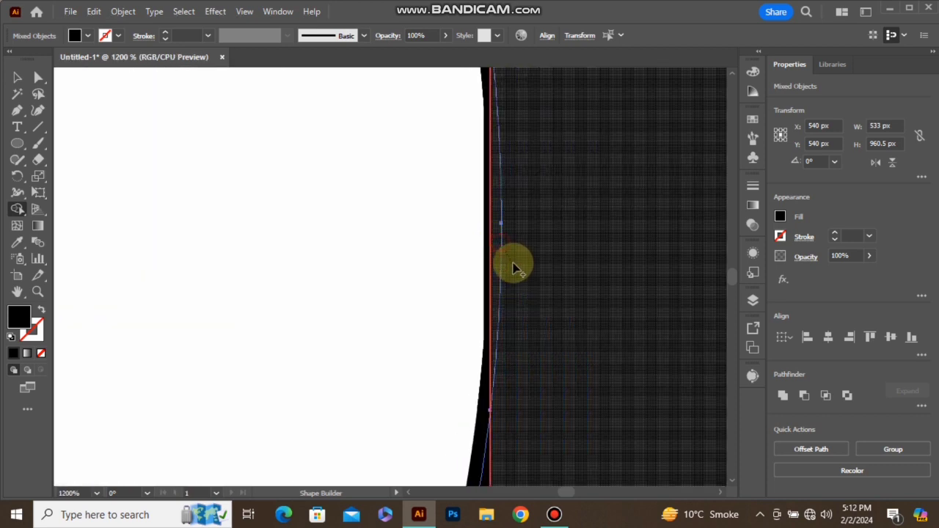
scroll(492, 268, "down", 6)
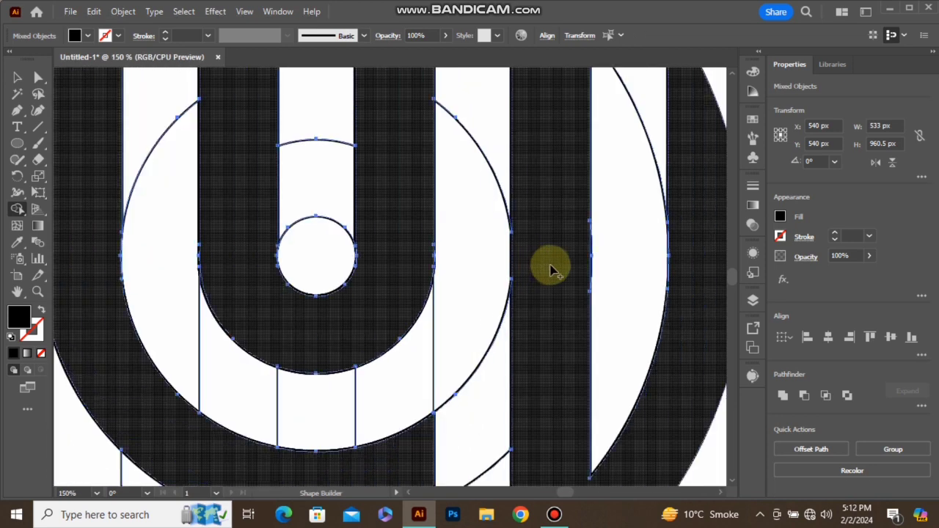
scroll(543, 264, "down", 2)
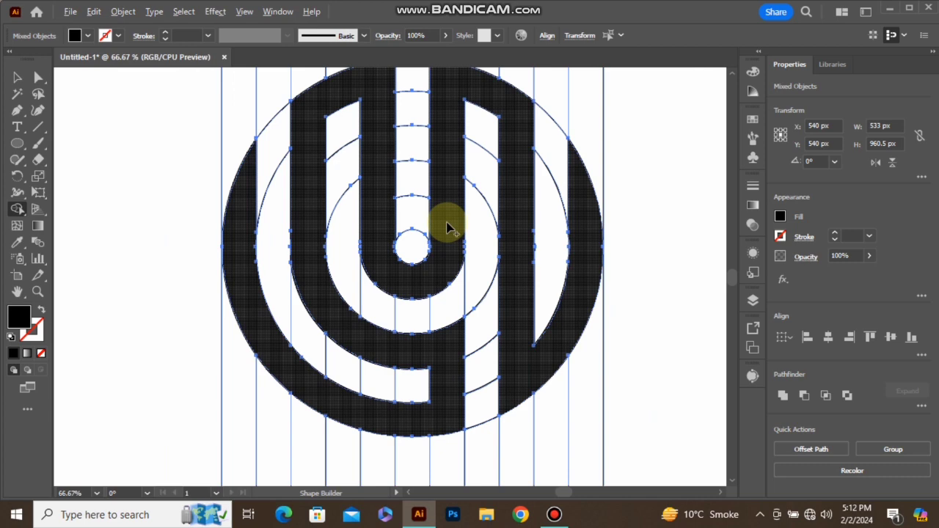
- Deselect the artwork, then select all leftover construction lines and arcs with the Magic Wand and delete them
left_click(19, 79)
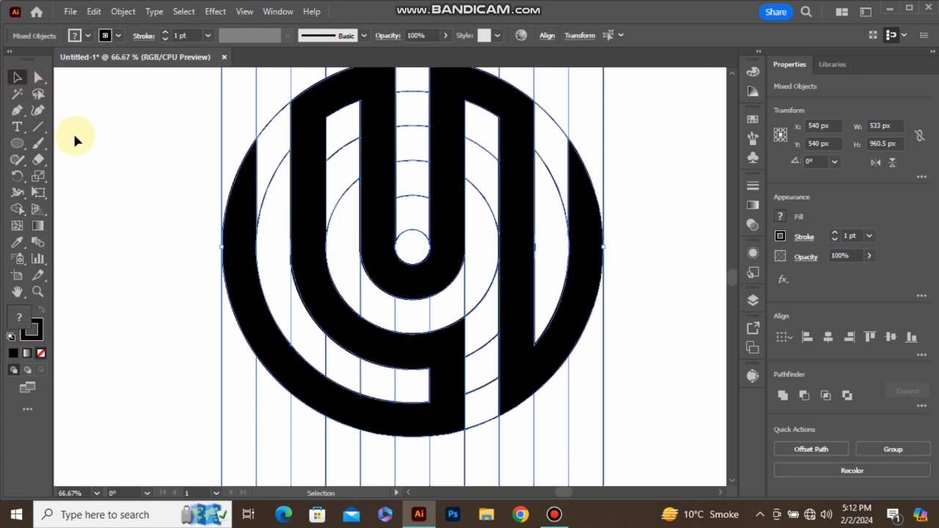
left_click(137, 176)
key("ctrl+0")
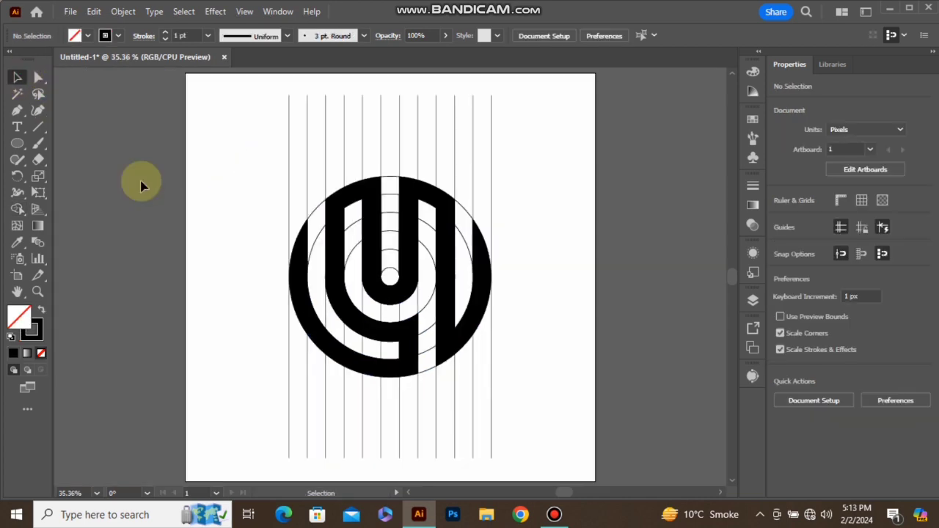
left_click(19, 94)
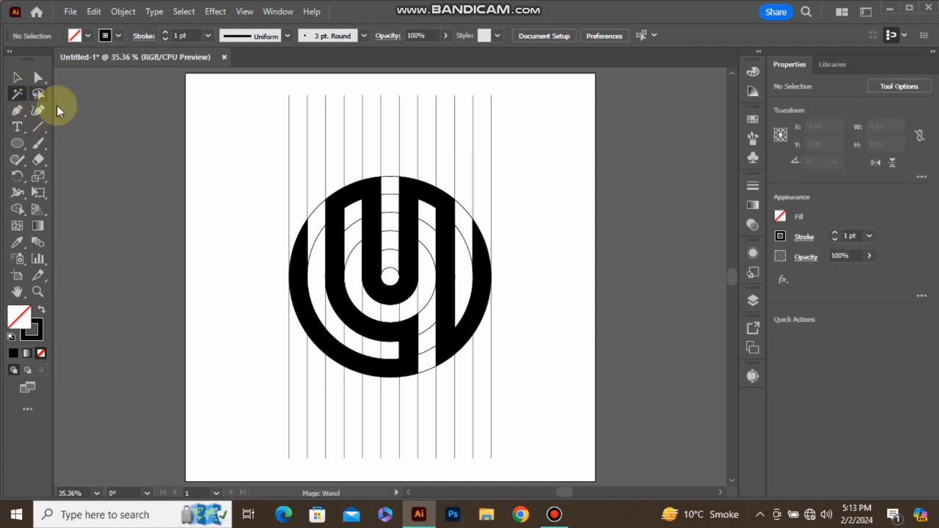
left_click(307, 142)
key("Delete")
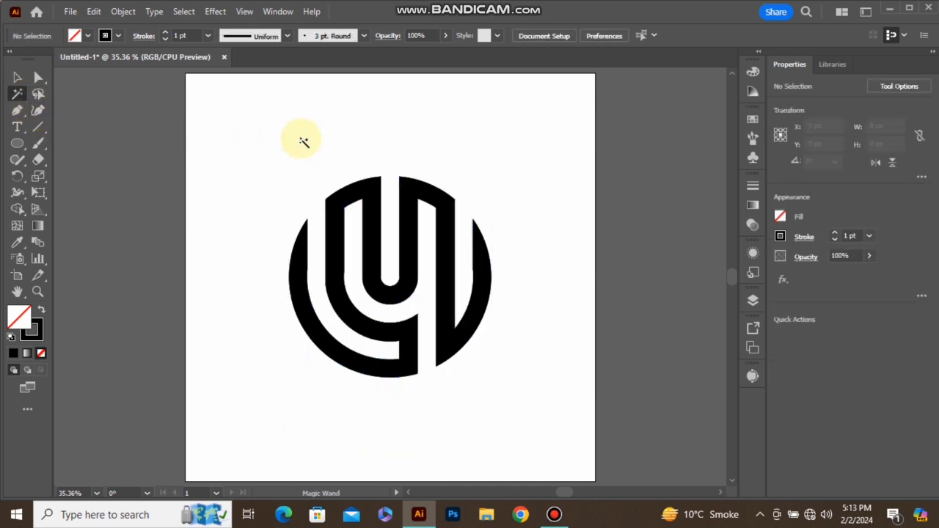
- Create a 1080 × 1080 px rectangle over the logo with the Rectangle tool
left_click(19, 79)
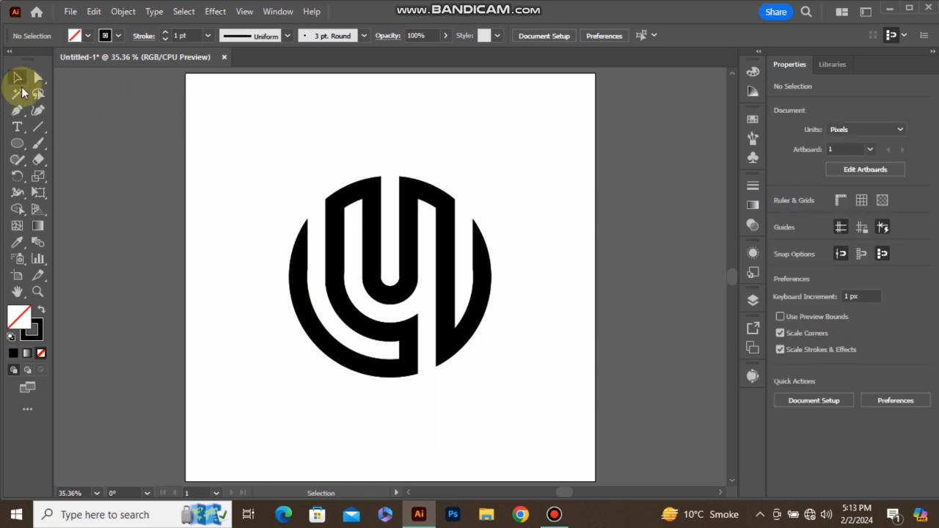
right_click(21, 144)
left_click(63, 145)
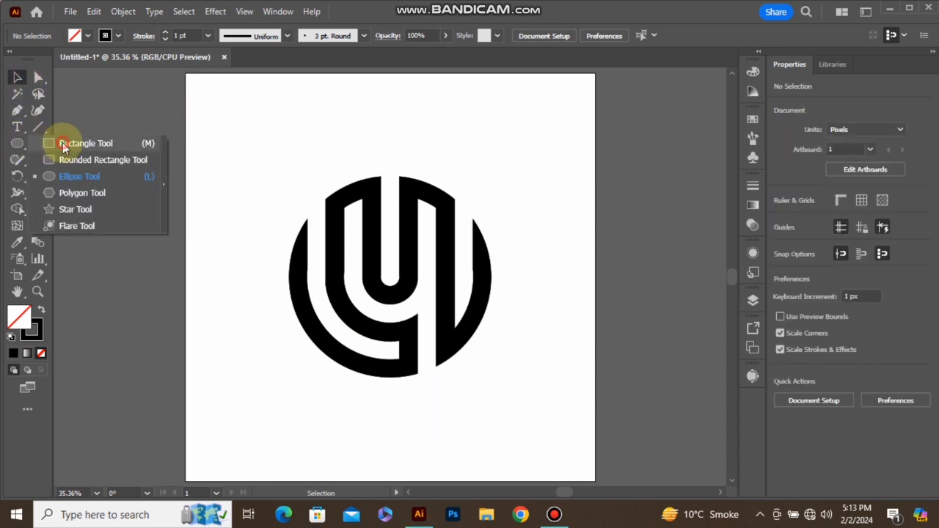
left_click(233, 165)
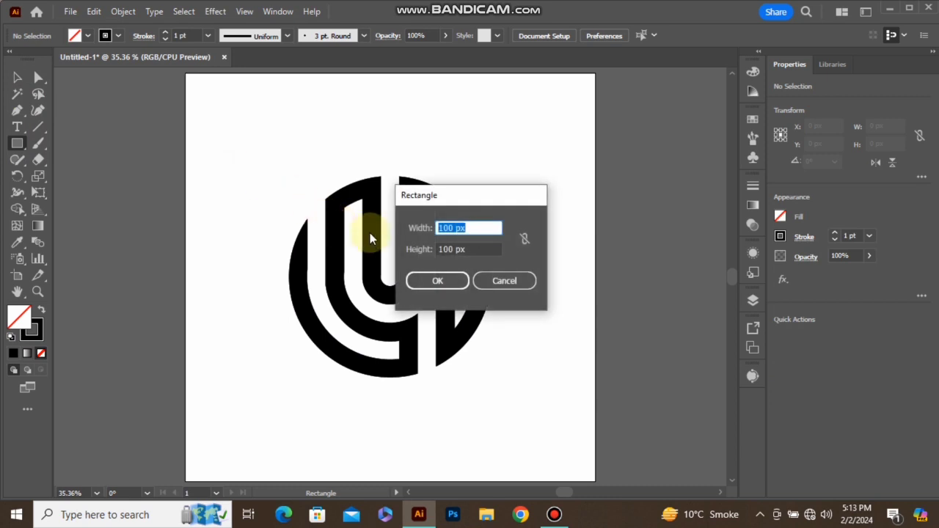
left_click_drag(452, 227, 432, 228)
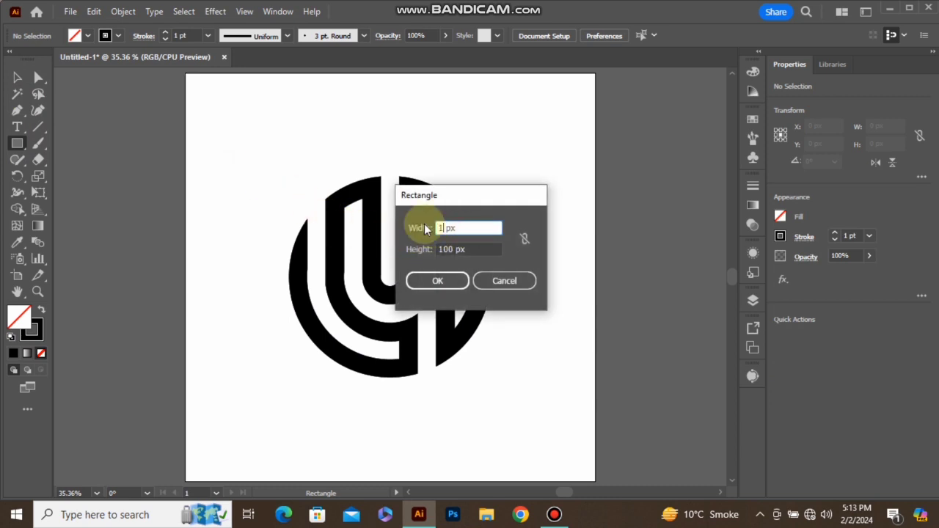
type("1080")
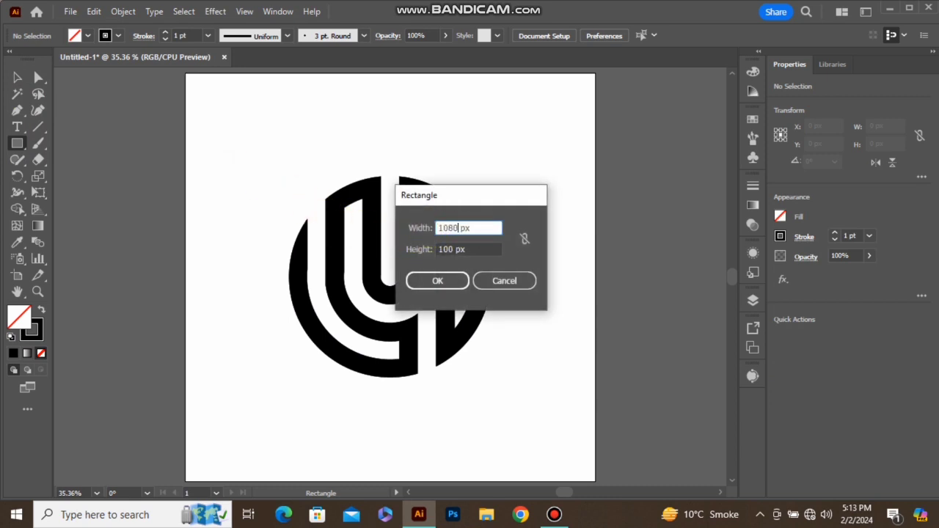
left_click_drag(453, 249, 414, 248)
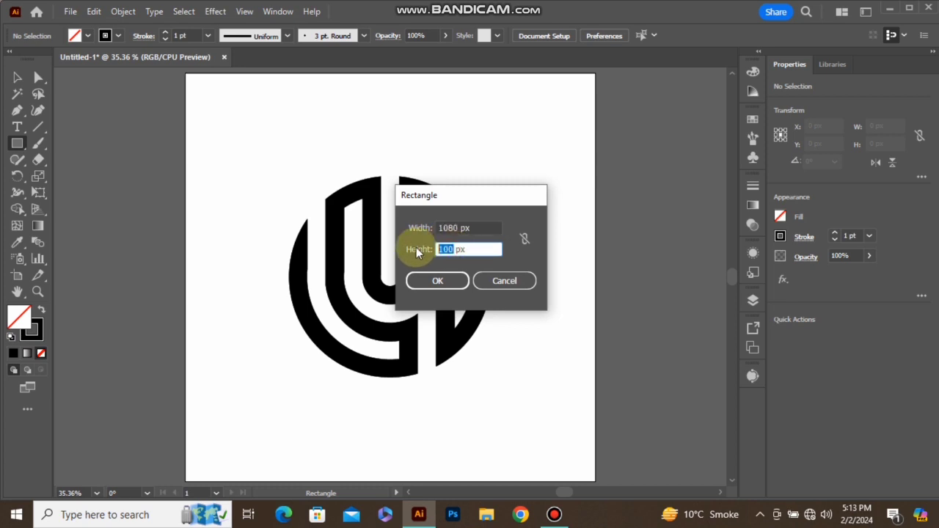
type("1")
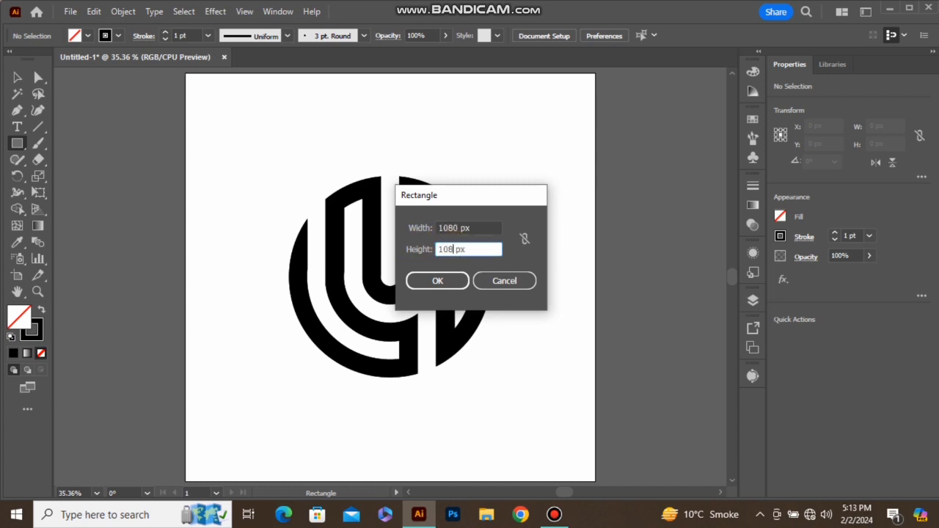
left_click(422, 281)
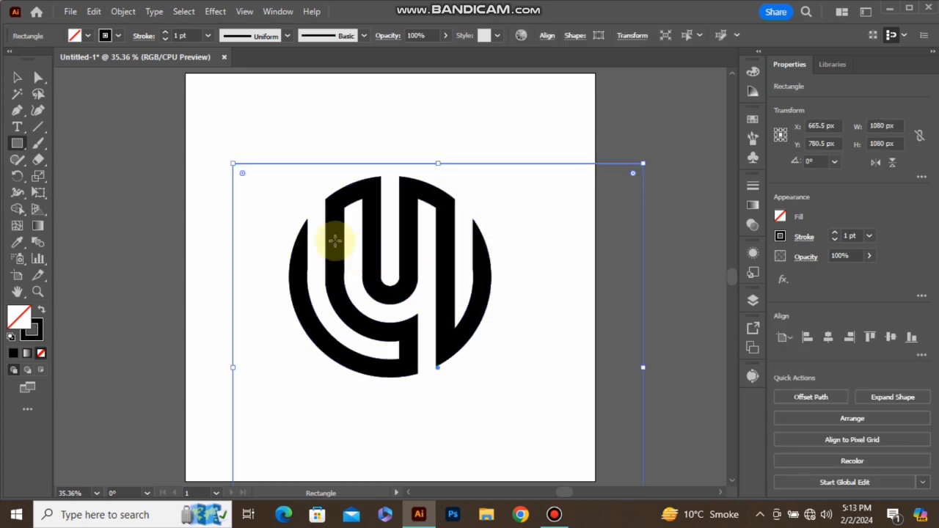
- Swap the rectangle's fill and stroke for a solid black fill, and center it horizontally and vertically on the artboard
left_click(17, 77)
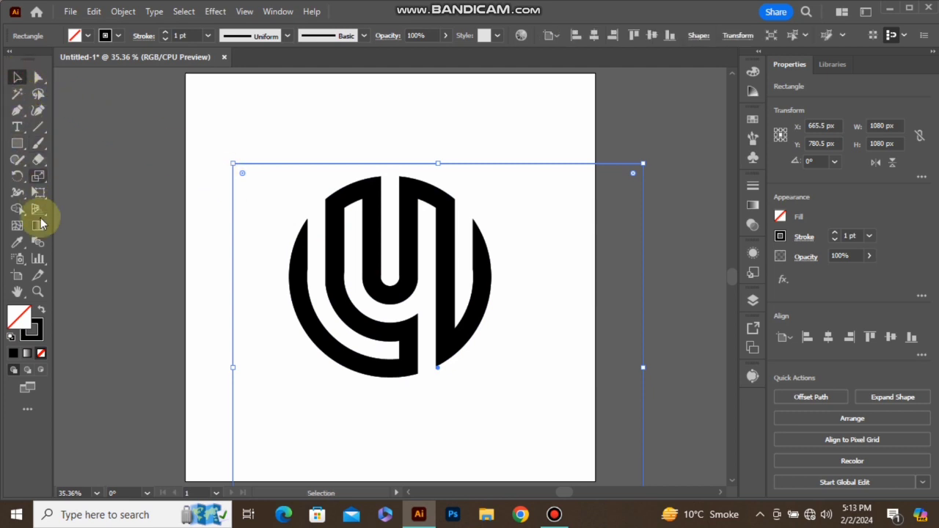
left_click(41, 310)
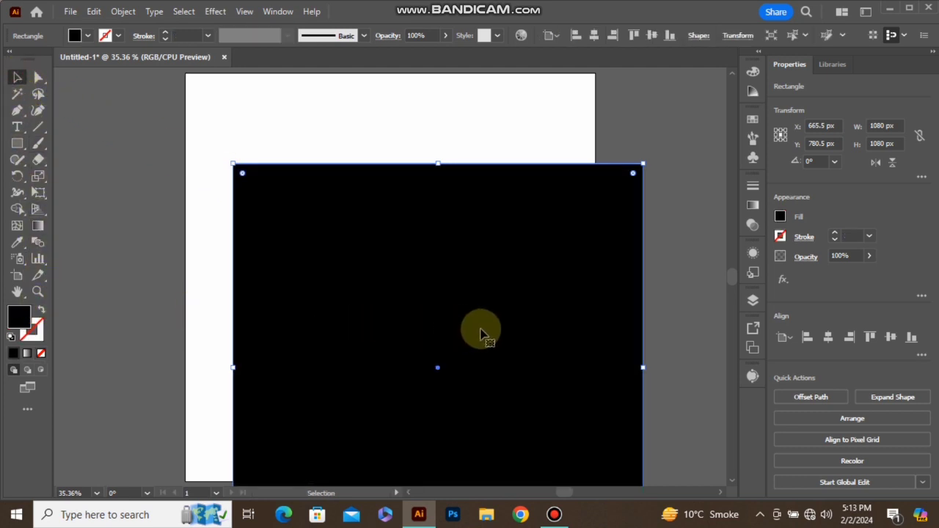
left_click(822, 339)
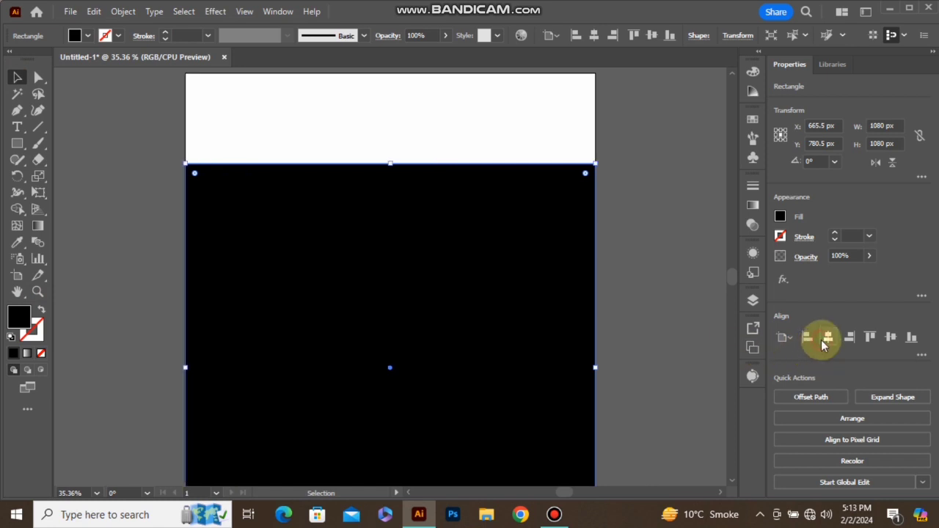
left_click(888, 337)
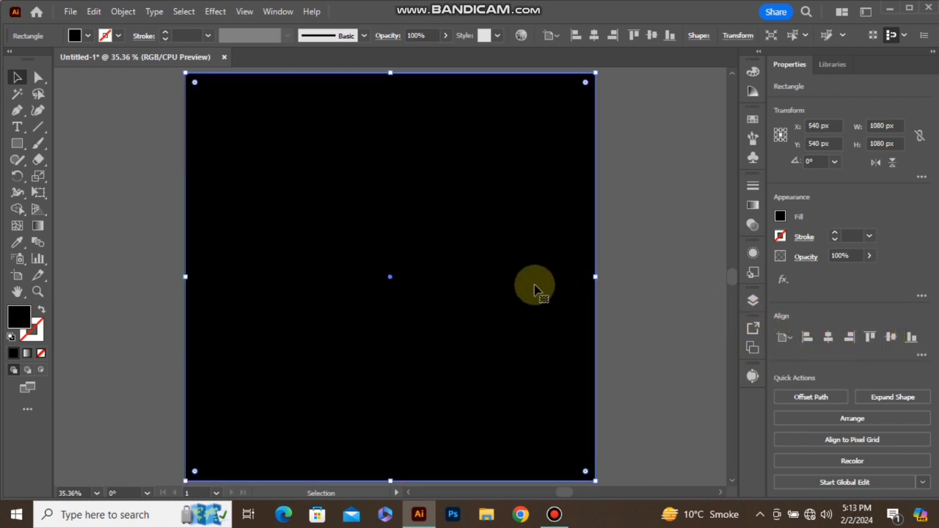
- Recolor the square's fill from a cyan swatch to the dark teal 044C4A
left_click(87, 36)
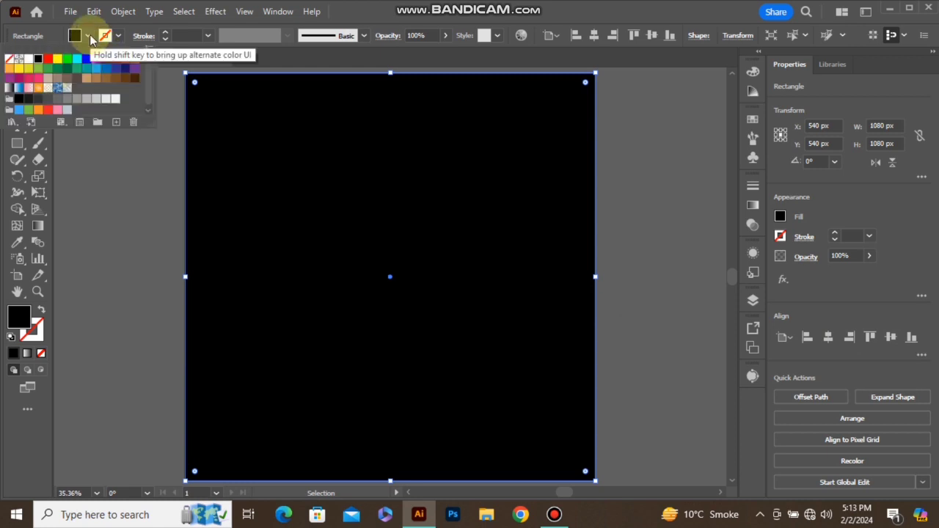
left_click(114, 208)
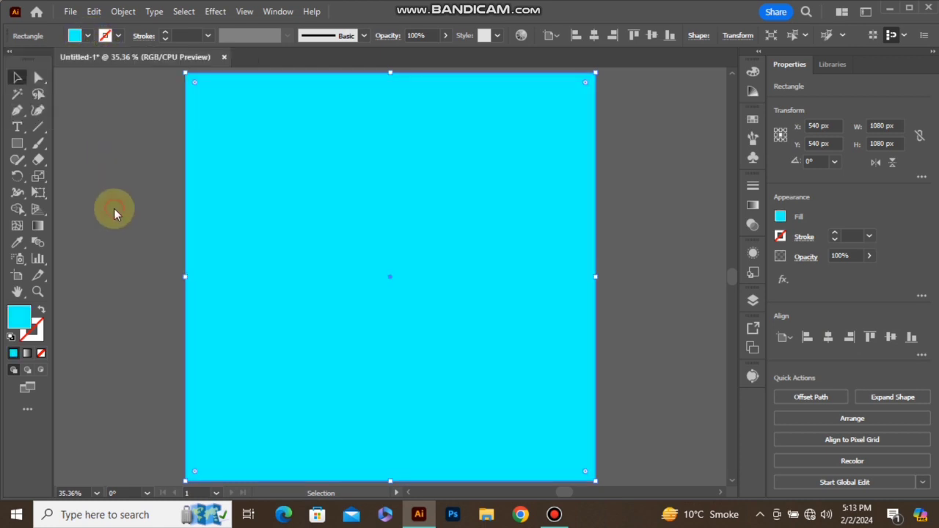
double_click(16, 317)
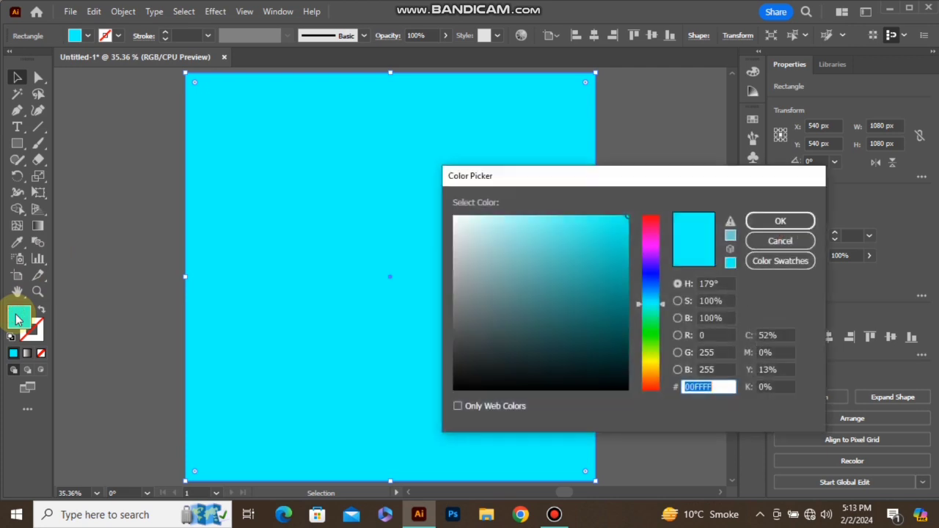
left_click(620, 287)
left_click(620, 338)
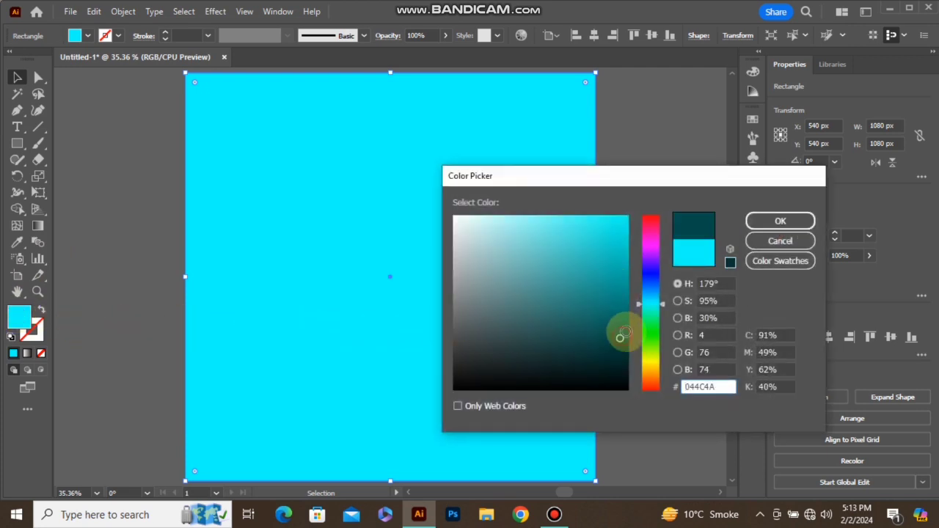
left_click(780, 222)
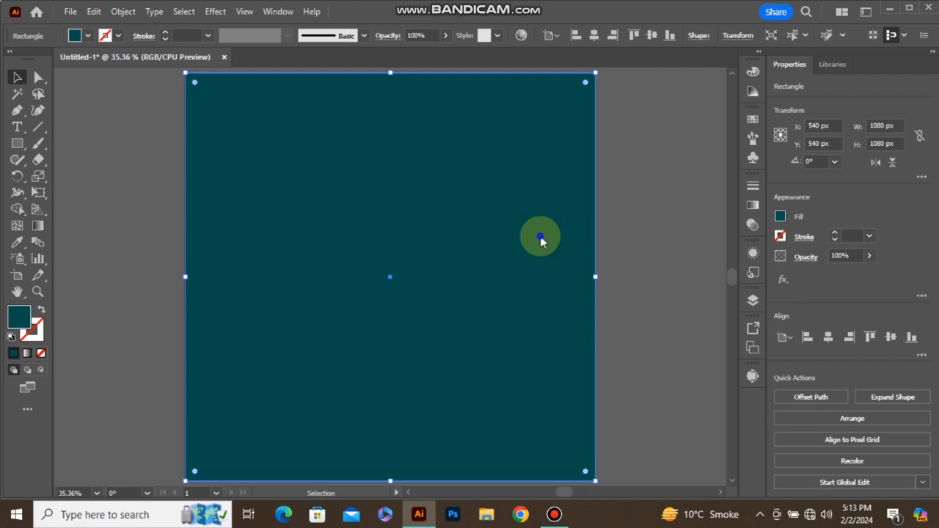
- Send the teal square to the back behind the logo and deselect it
right_click(541, 242)
mouse_move(654, 430)
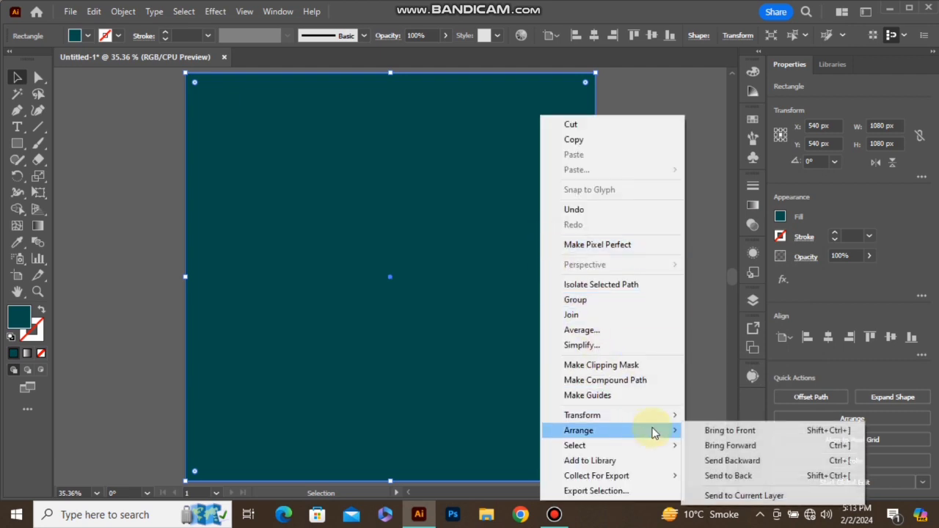
left_click(715, 477)
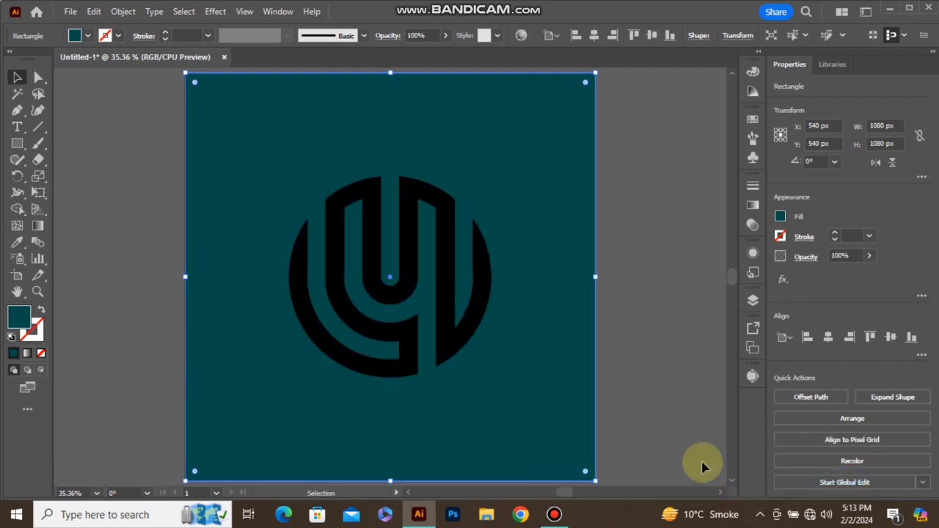
left_click(657, 264)
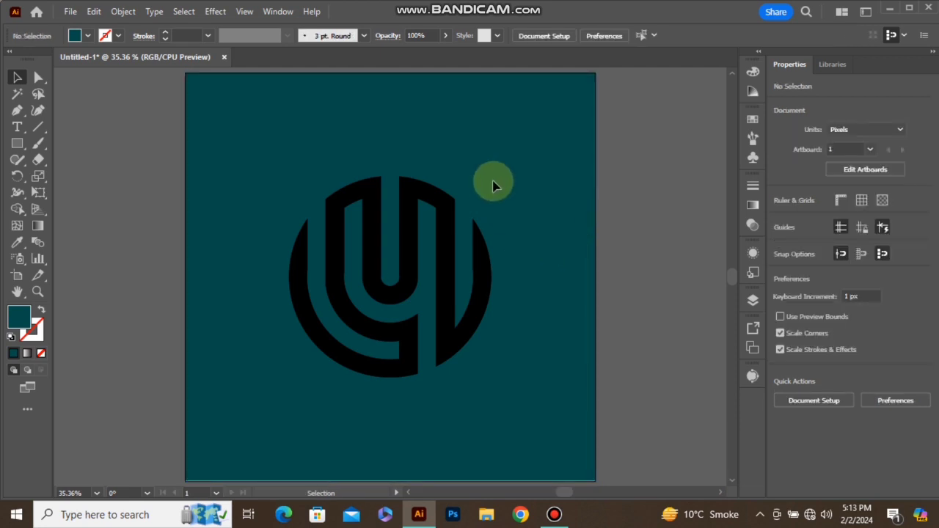
- Fill the logo group with white and move it into the upper half of the artboard, leaving room below
left_click_drag(495, 182, 430, 294)
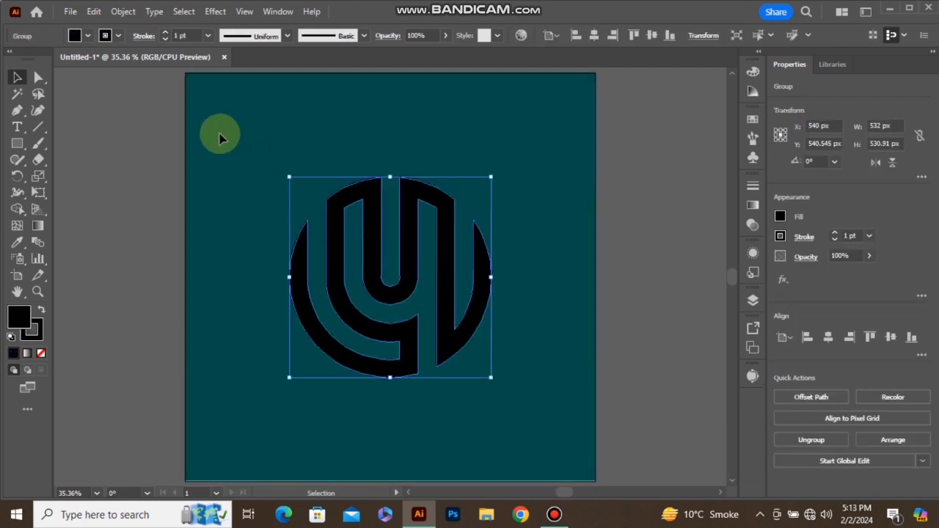
left_click(89, 37)
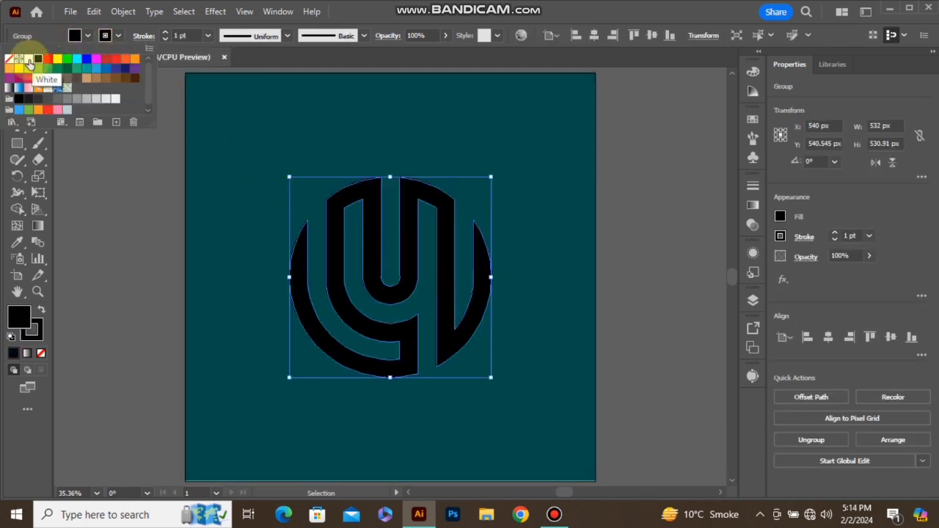
left_click(29, 58)
left_click(98, 222)
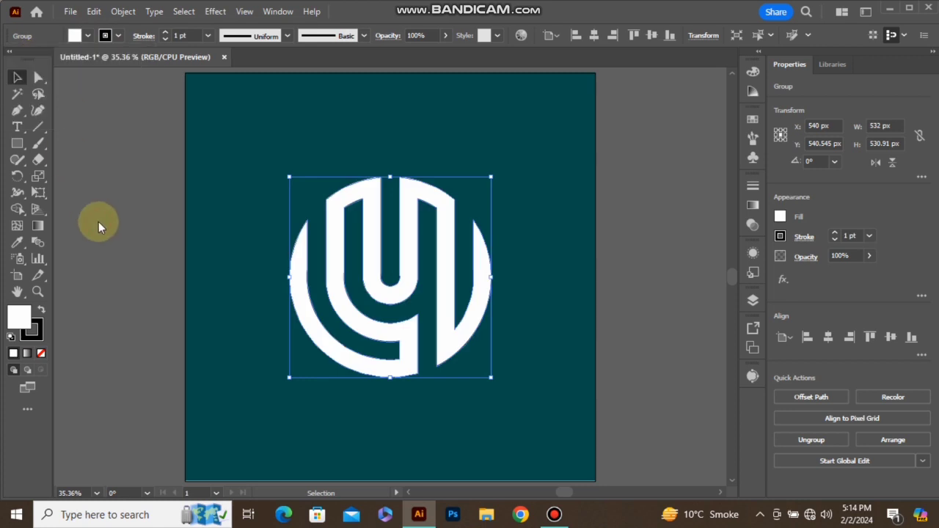
left_click(99, 222)
left_click_drag(392, 272, 379, 211)
left_click(491, 269)
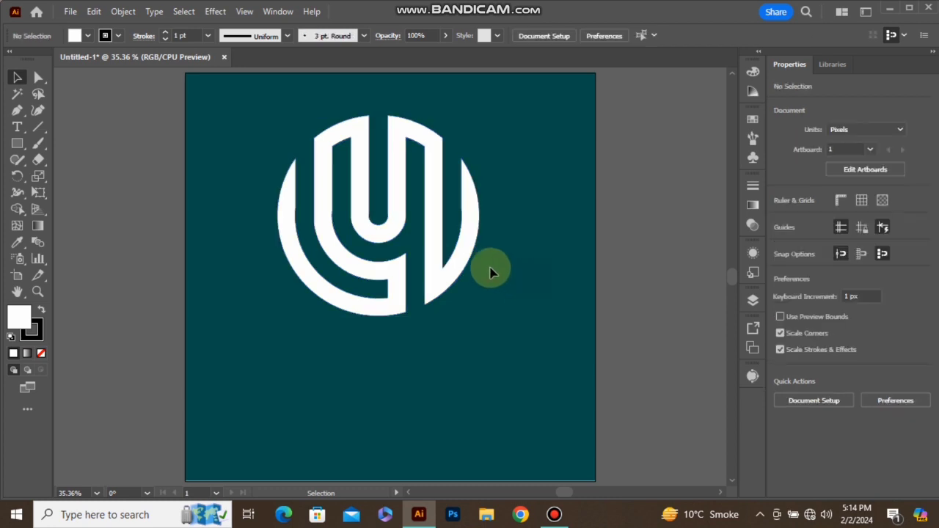
- Add the text "M + L LOGO" at 72 pt below the logo, replacing the placeholder text
left_click(18, 126)
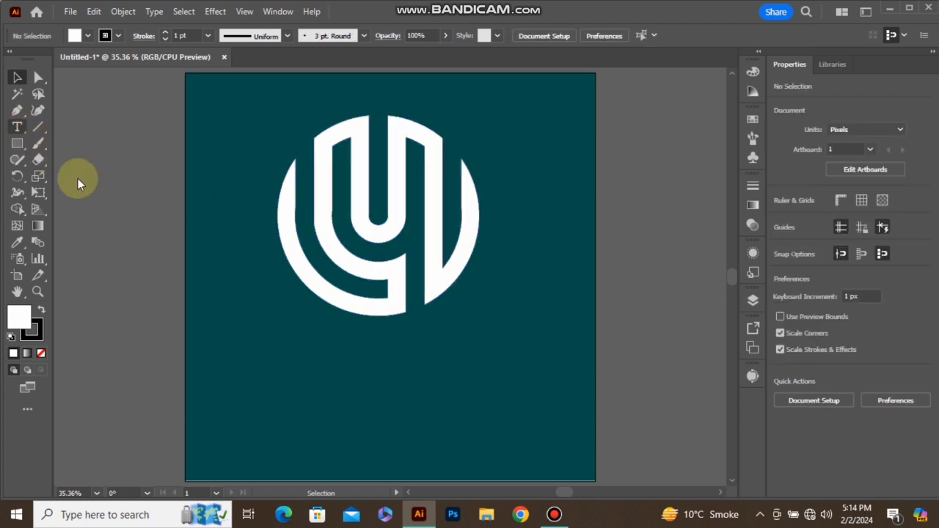
left_click(294, 358)
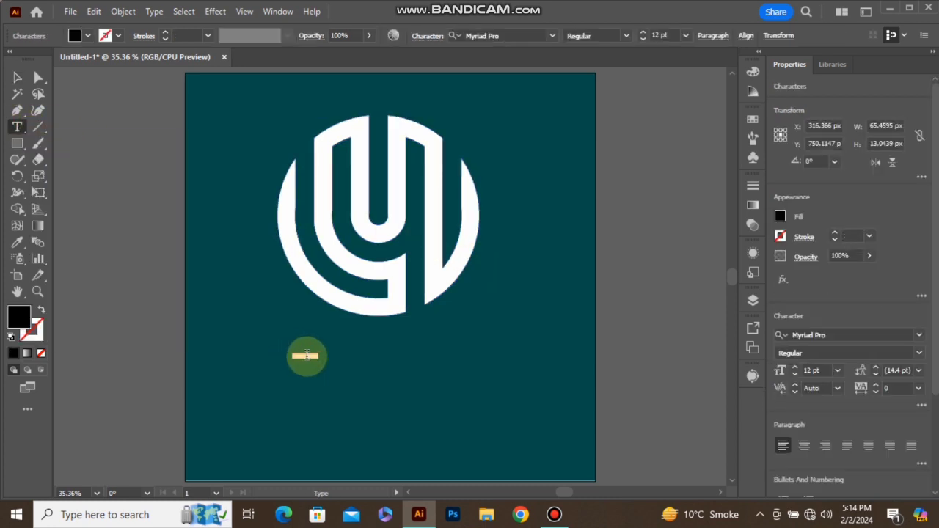
left_click(686, 35)
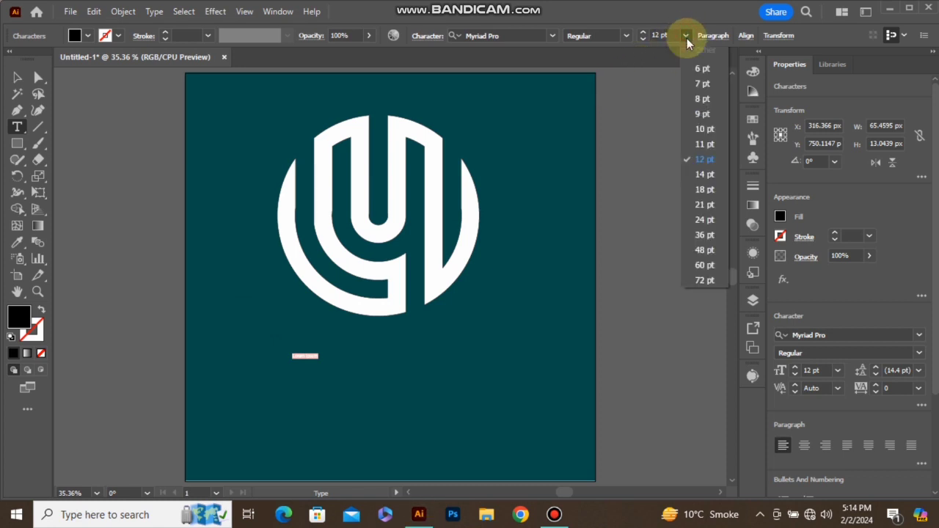
left_click(706, 282)
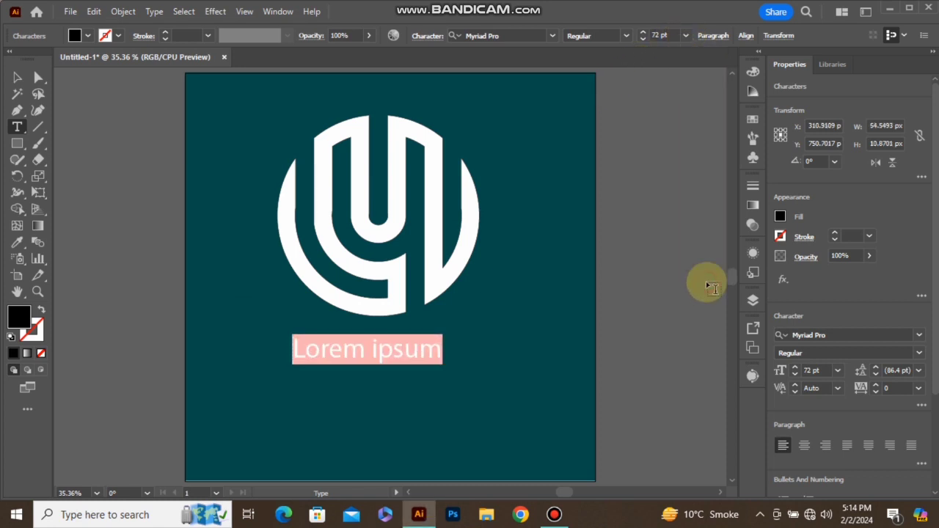
key("BackSpace")
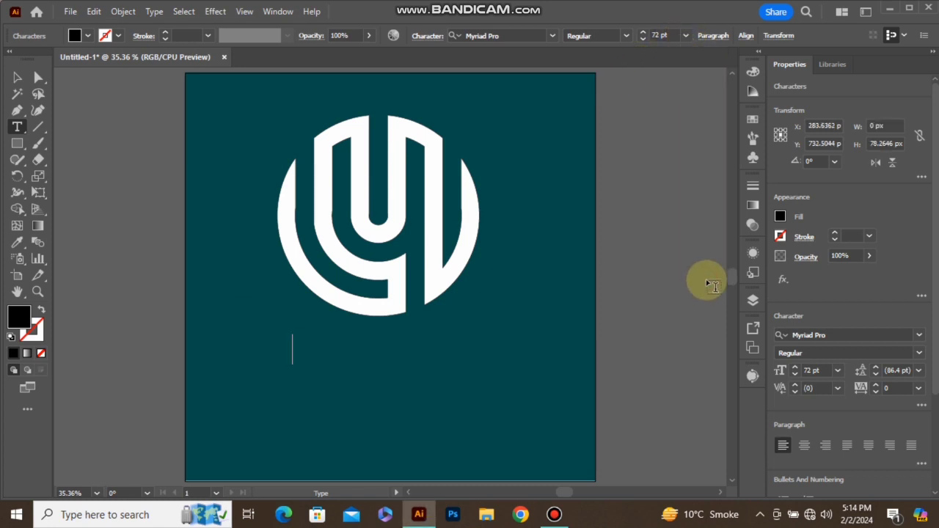
type("M")
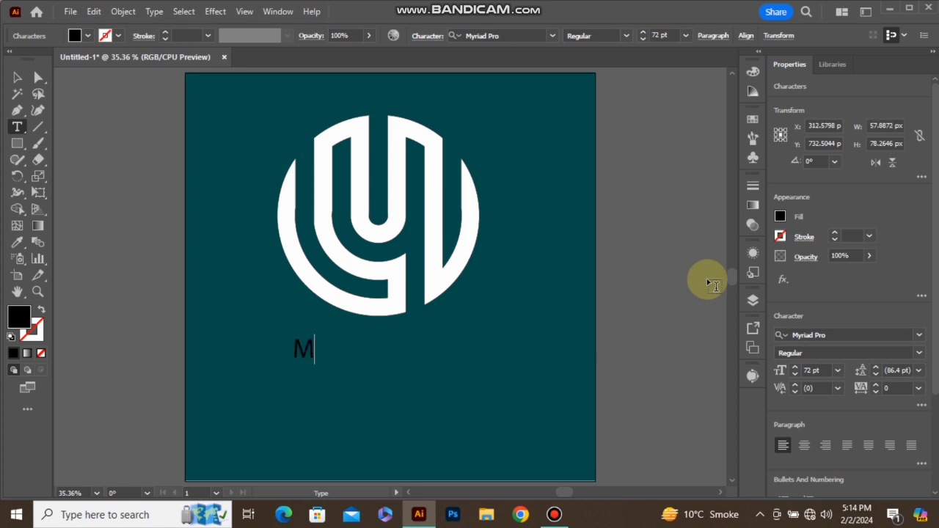
type(" + L LOGO")
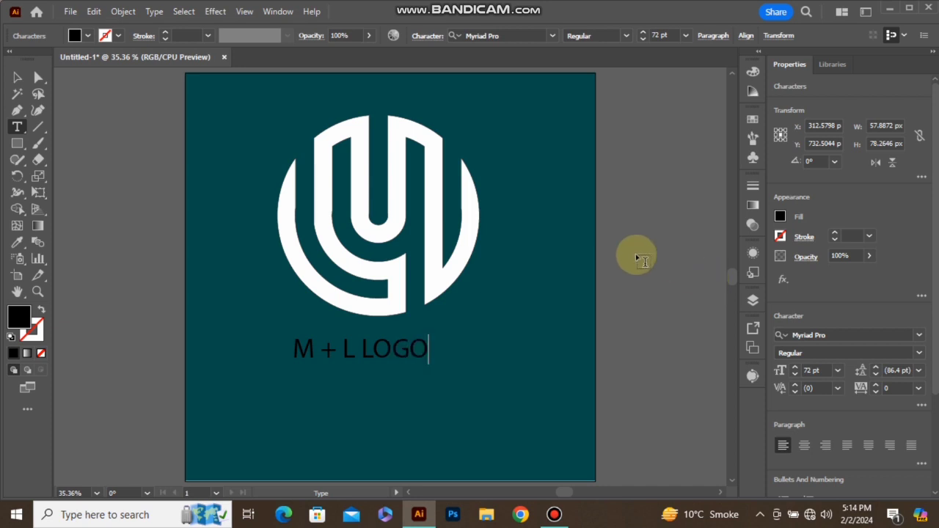
- Change the "M + L LOGO" text to the Impacted font and scale it up to about 121.5 pt
left_click(17, 78)
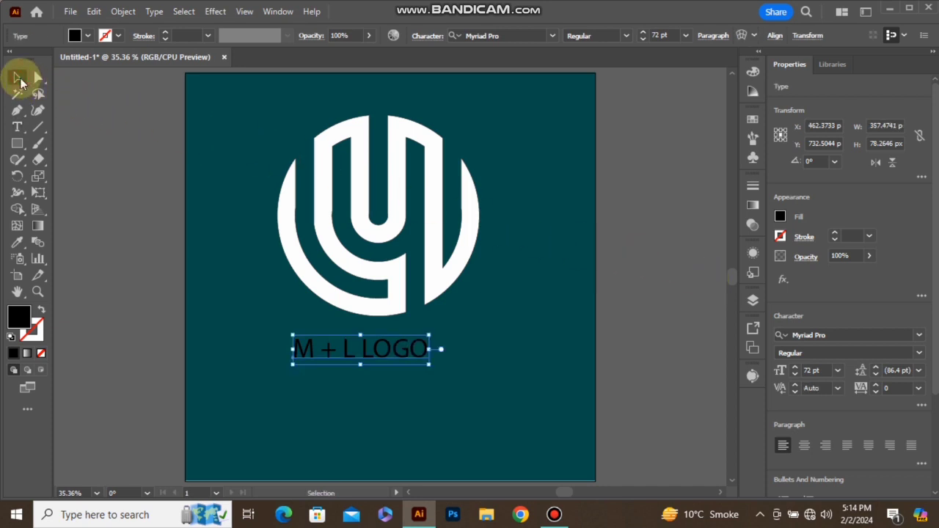
left_click(553, 38)
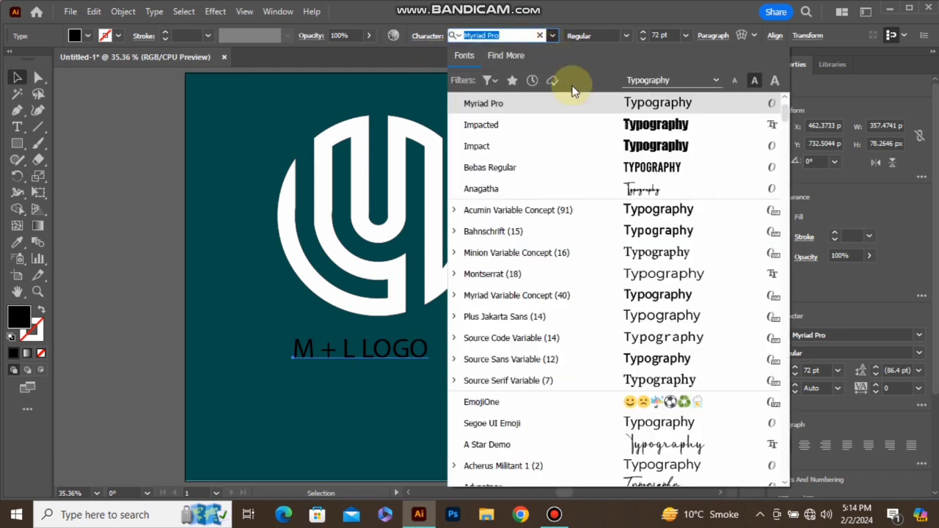
left_click(600, 130)
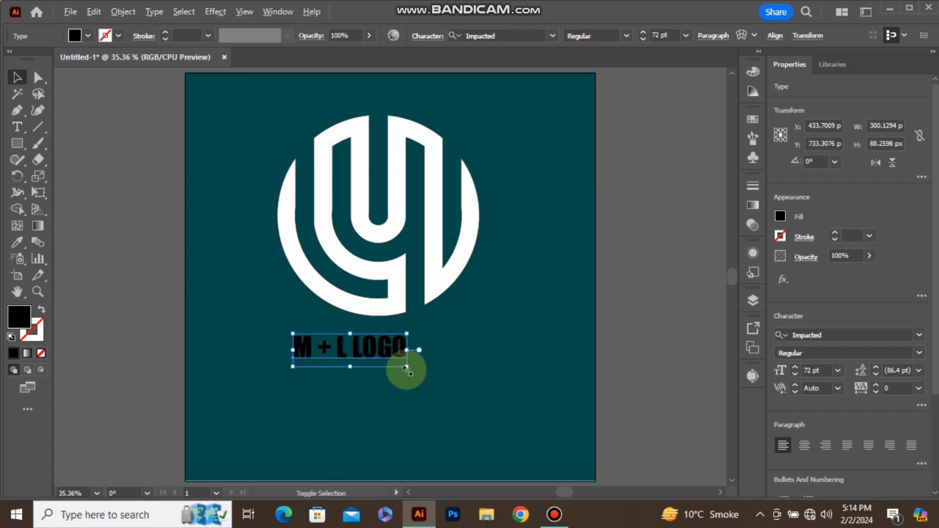
left_click_drag(406, 367, 445, 398)
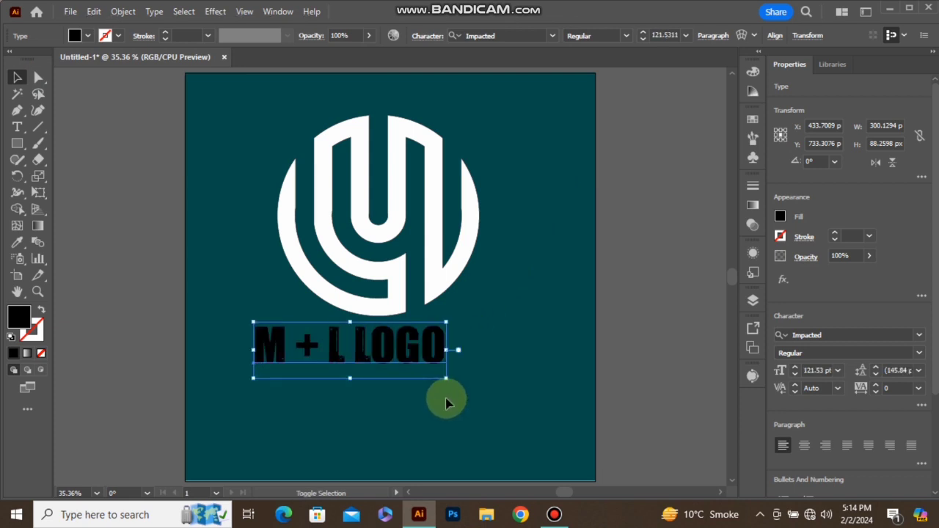
- Center the logo and the "M + L LOGO" caption horizontally on each other, and move the caption slightly down to widen the gap
left_click(394, 286, "shift")
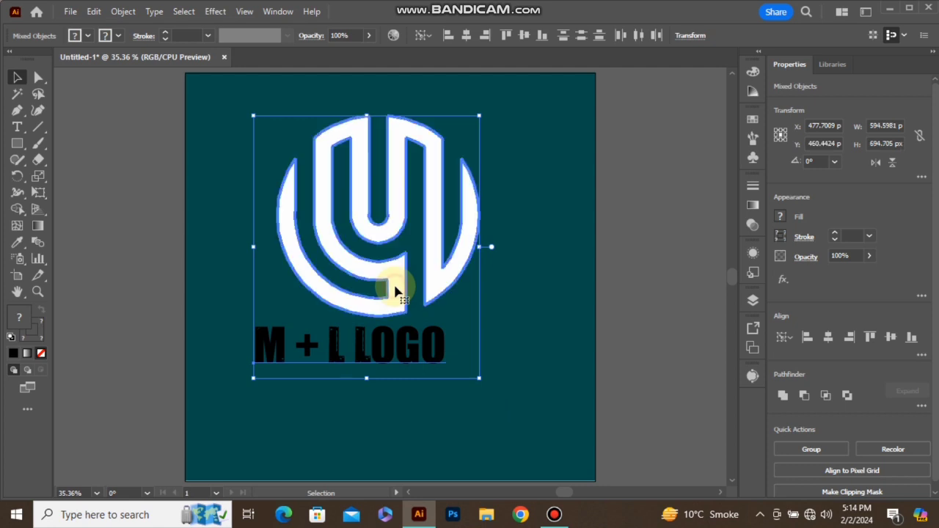
left_click(893, 336)
key("ctrl+z")
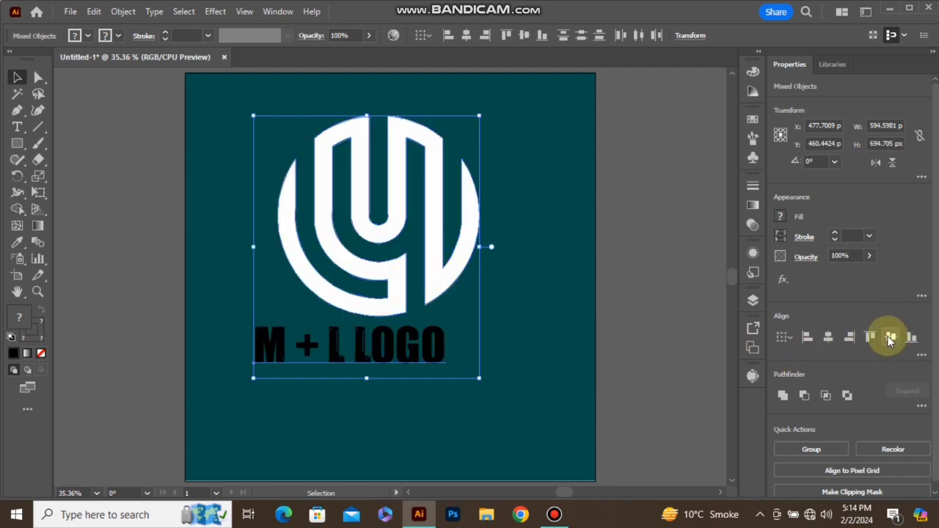
left_click(832, 337)
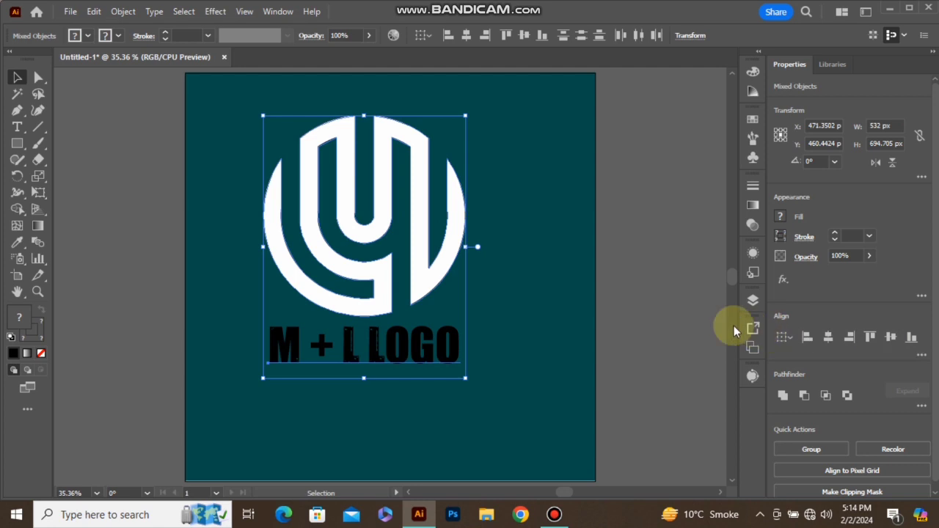
left_click(499, 294)
left_click(446, 355)
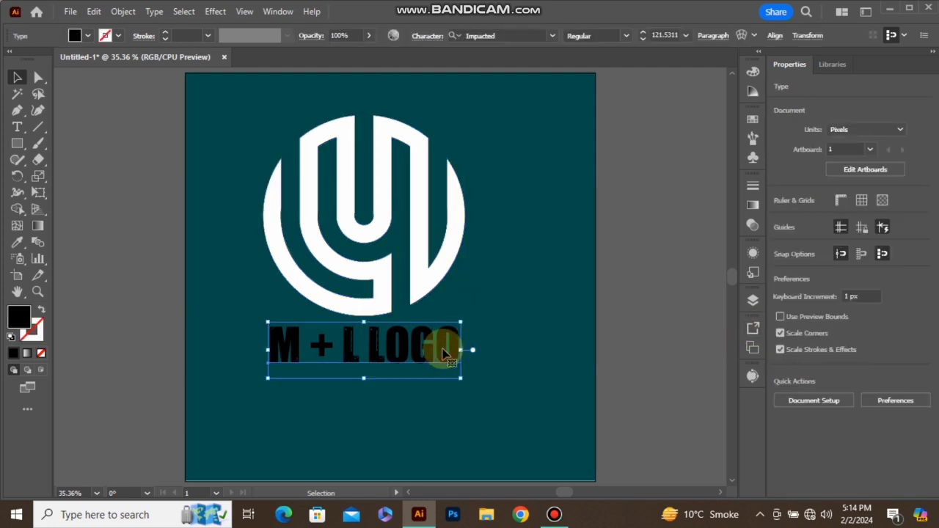
left_click_drag(445, 355, 445, 372)
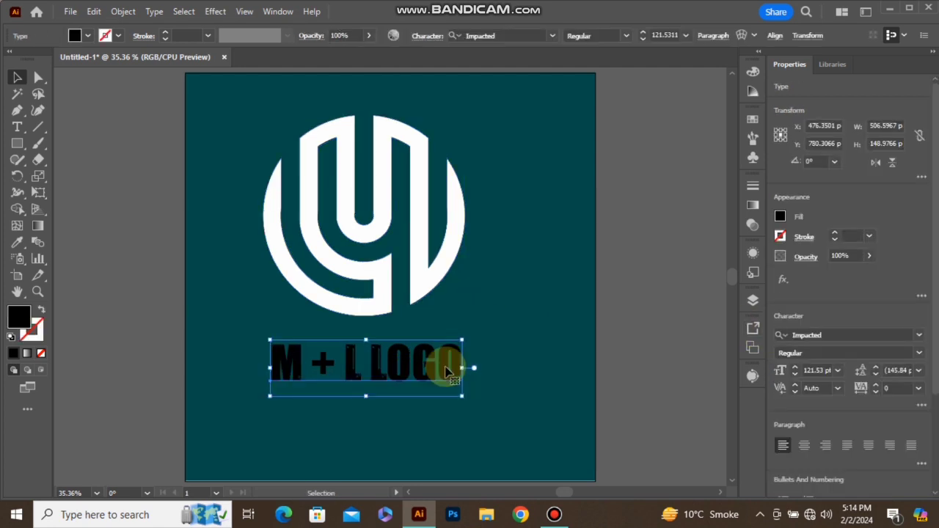
- Convert the "M + L LOGO" caption to outlines and fill it with white
right_click(446, 371)
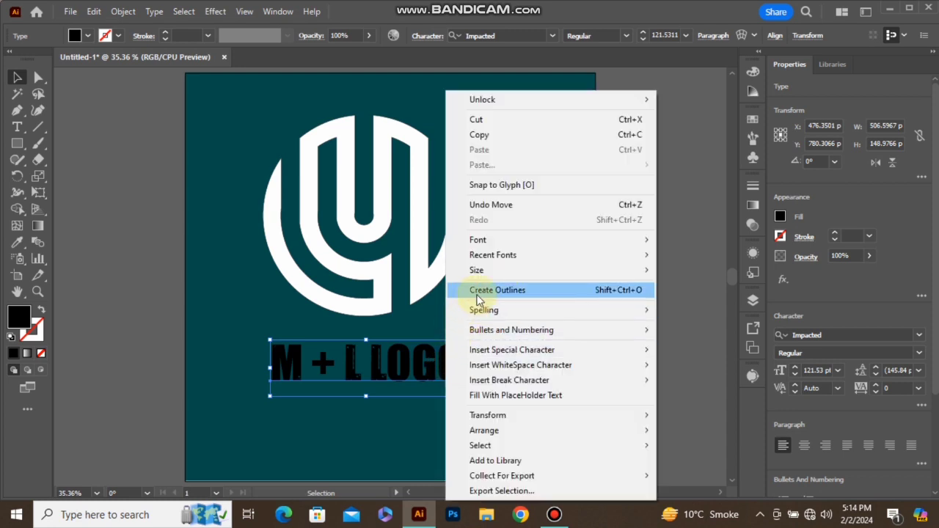
left_click(477, 293)
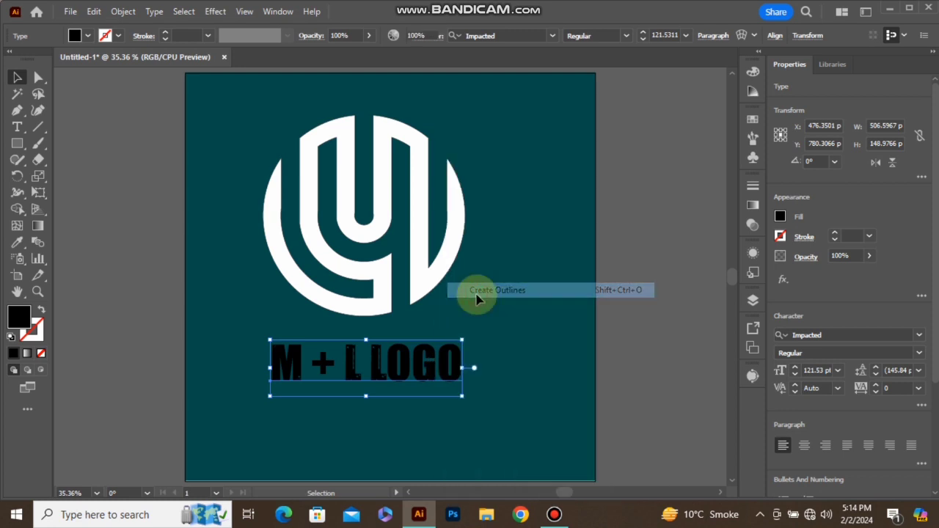
left_click(76, 34)
left_click(27, 59)
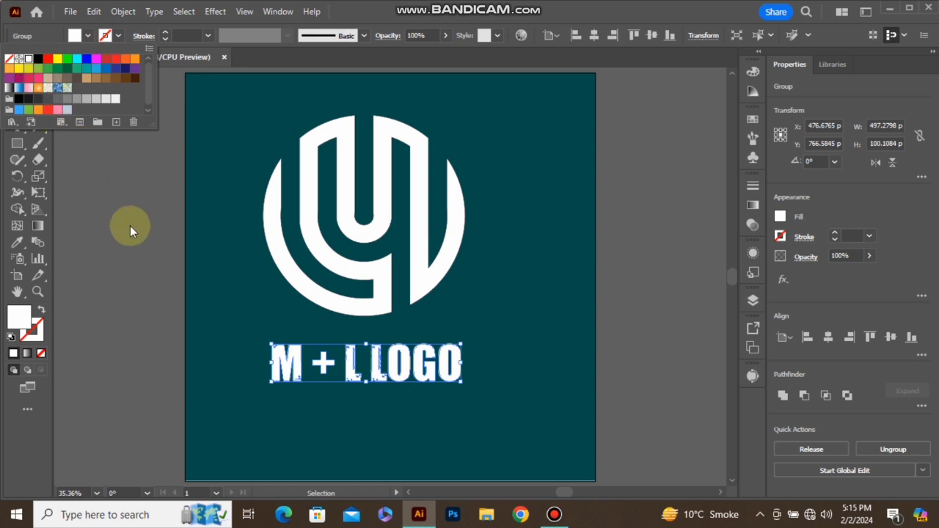
- Group the logo with its caption and center the group horizontally and vertically on the artboard
left_click_drag(221, 155, 370, 373)
right_click(378, 300)
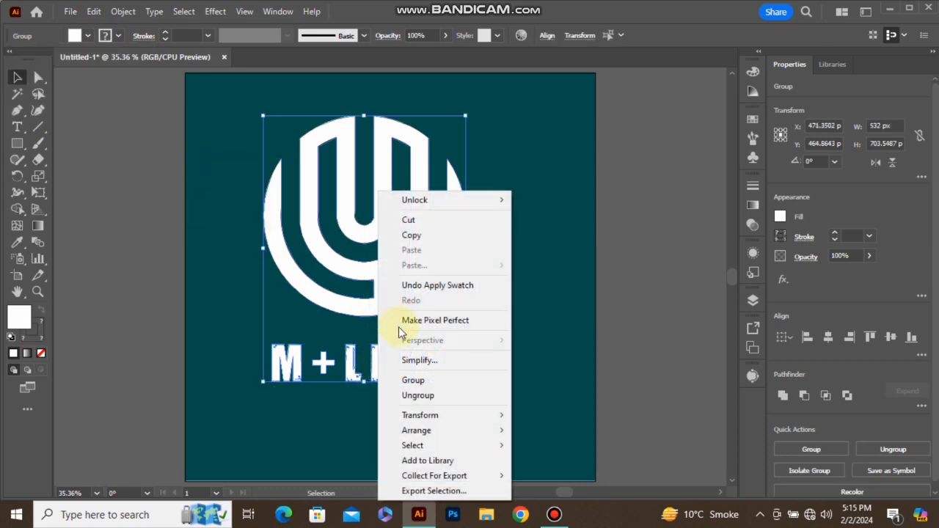
left_click(433, 383)
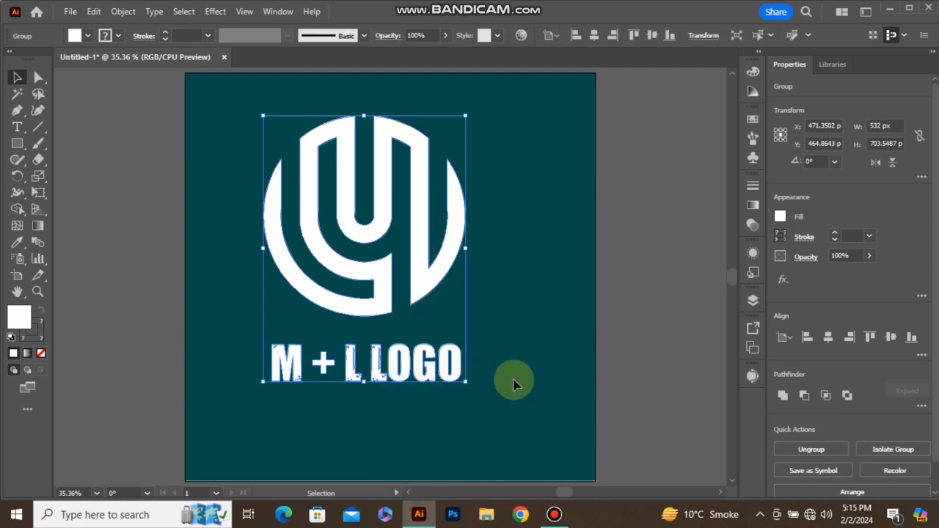
left_click(829, 336)
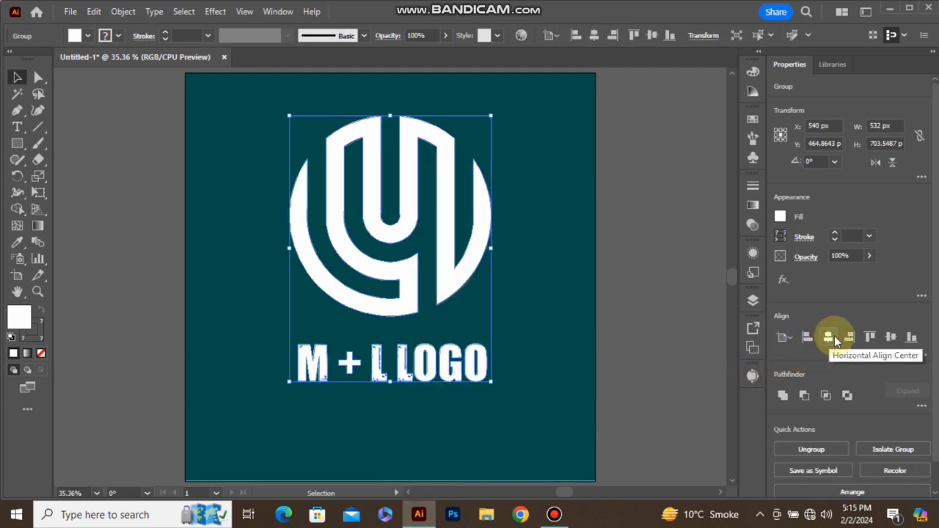
left_click(890, 338)
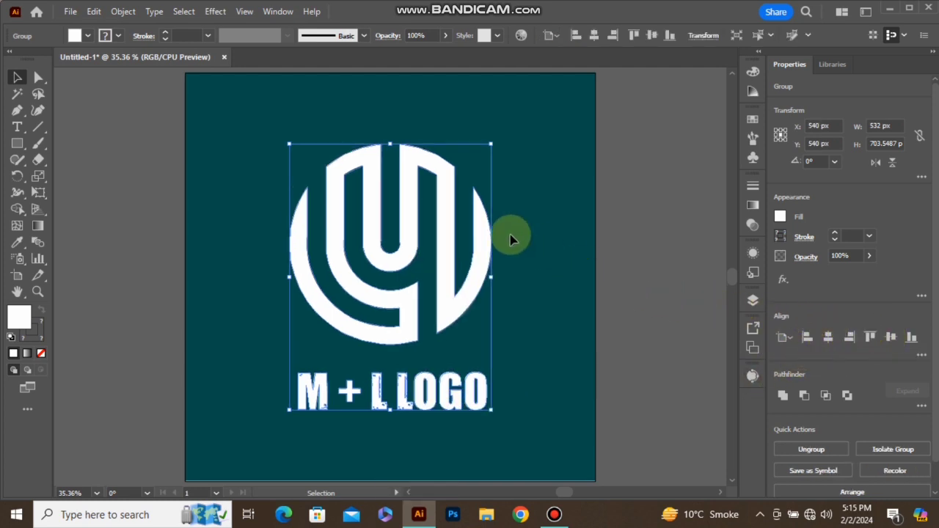
- Apply a Drop Shadow effect with 60% opacity to the grouped logo and caption, and deselect the group
left_click(217, 16)
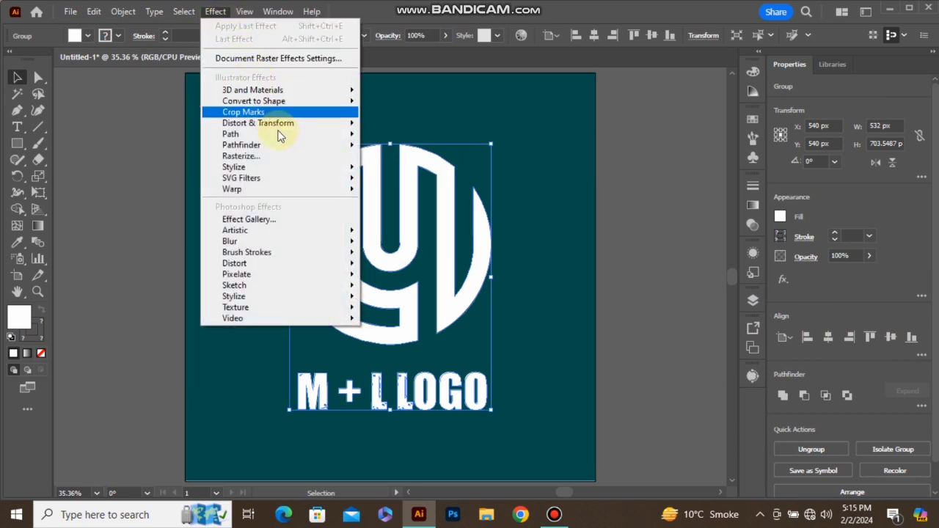
mouse_move(323, 176)
left_click(389, 170)
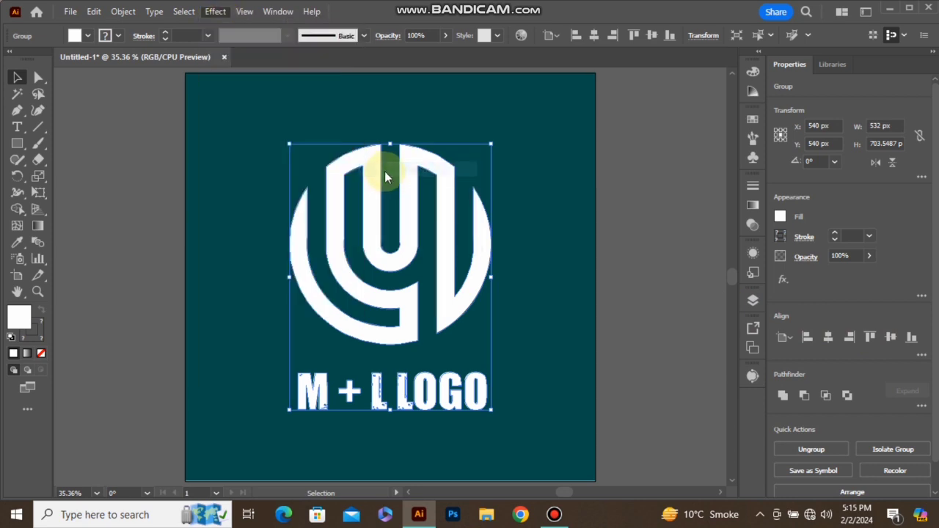
left_click(676, 108)
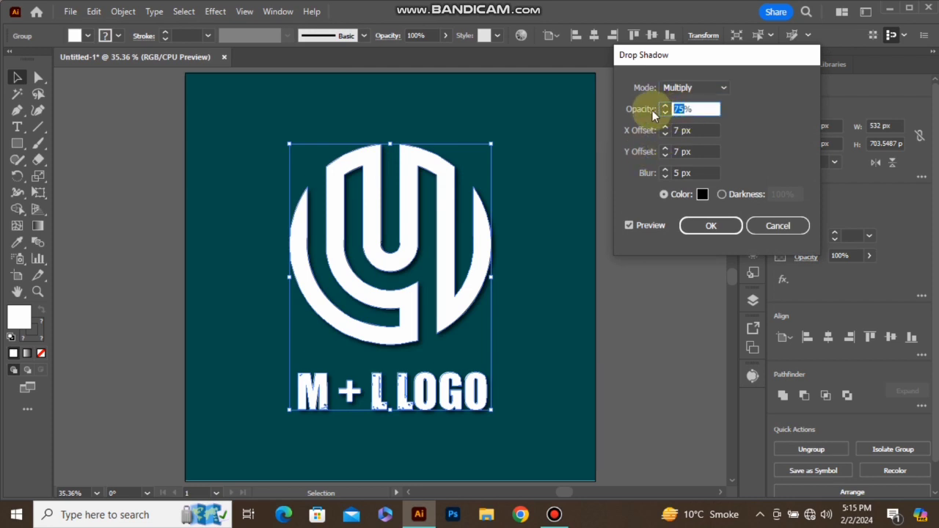
type("60")
left_click(699, 227)
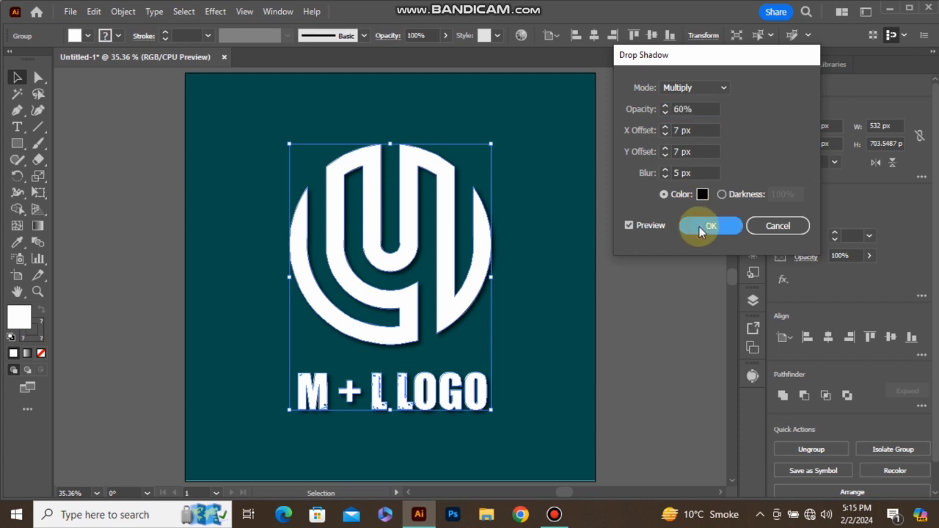
left_click(573, 264)
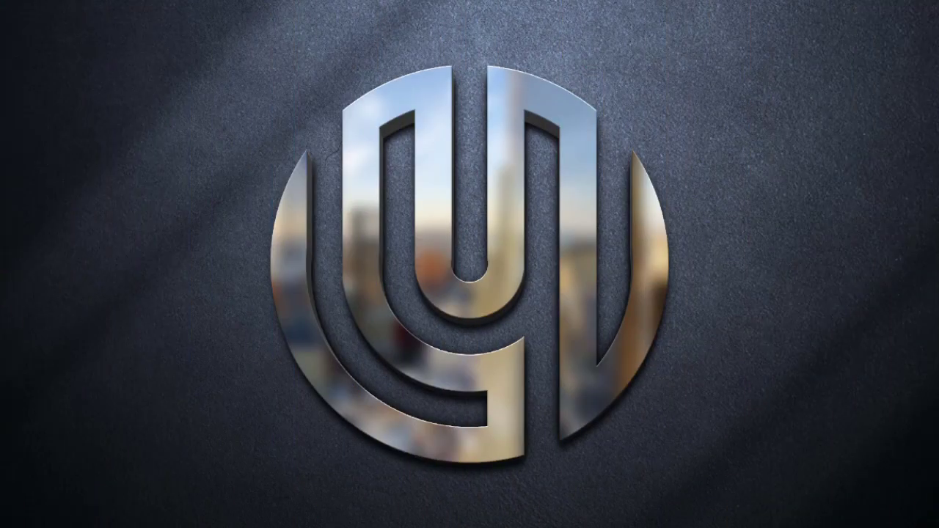